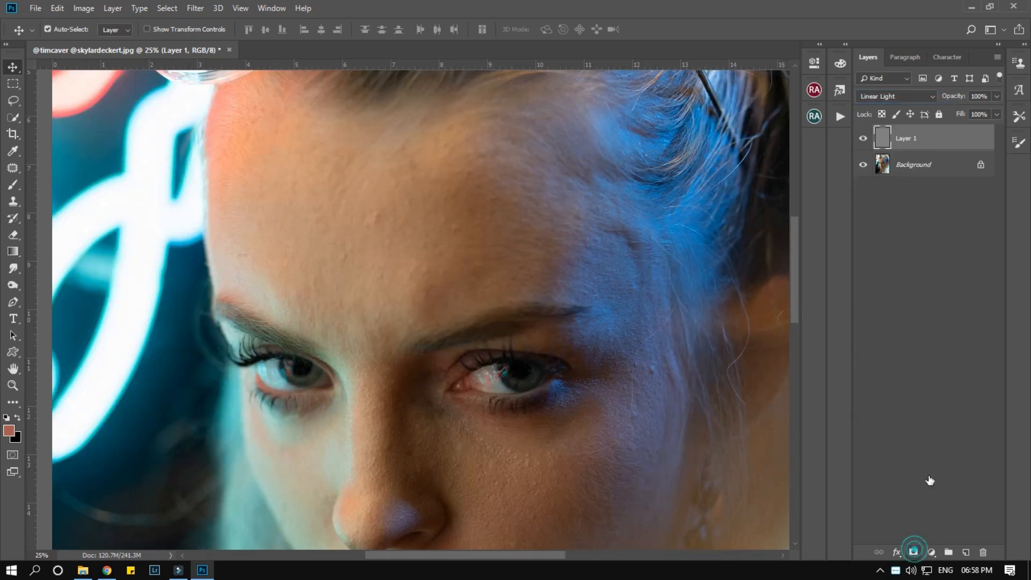
Step: Add a black mask to Layer 1 and prepare a soft white brush at 100% opacity and flow
left_click(913, 552)
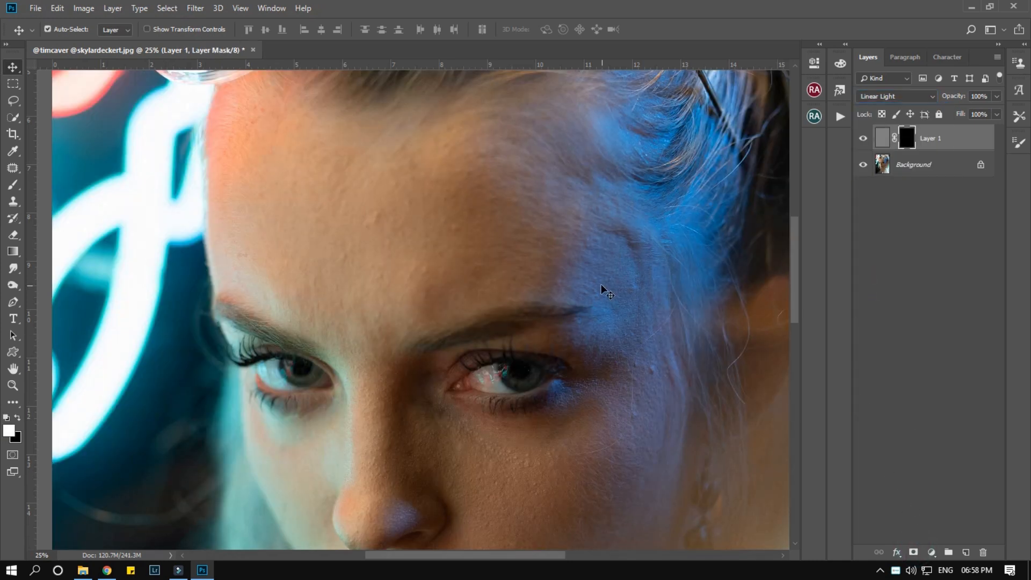
left_click(12, 184)
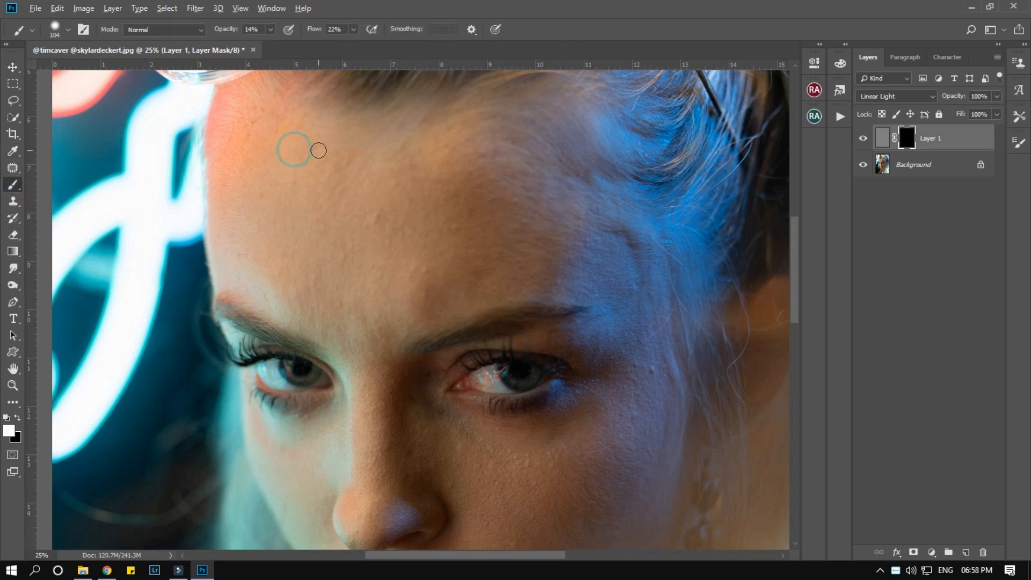
left_click_drag(224, 29, 376, 30)
right_click(293, 231)
Step: Paint white on Layer 1's mask over the forehead, brow and temple skin to reveal the layer's effect there
mouse_move(264, 156)
left_mouse_down()
mouse_move(501, 238)
mouse_move(537, 237)
left_mouse_up()
left_click_drag(545, 242, 488, 201)
left_click_drag(575, 325, 543, 141)
left_click_drag(416, 263, 246, 216)
left_click_drag(219, 232, 214, 280)
left_click_drag(299, 236, 368, 357)
left_click(276, 272)
left_click(507, 263)
Step: Merge Layer 1 down into the Background
left_click(407, 247, "alt")
left_click(407, 247, "alt")
left_click(116, 9)
left_click(178, 475)
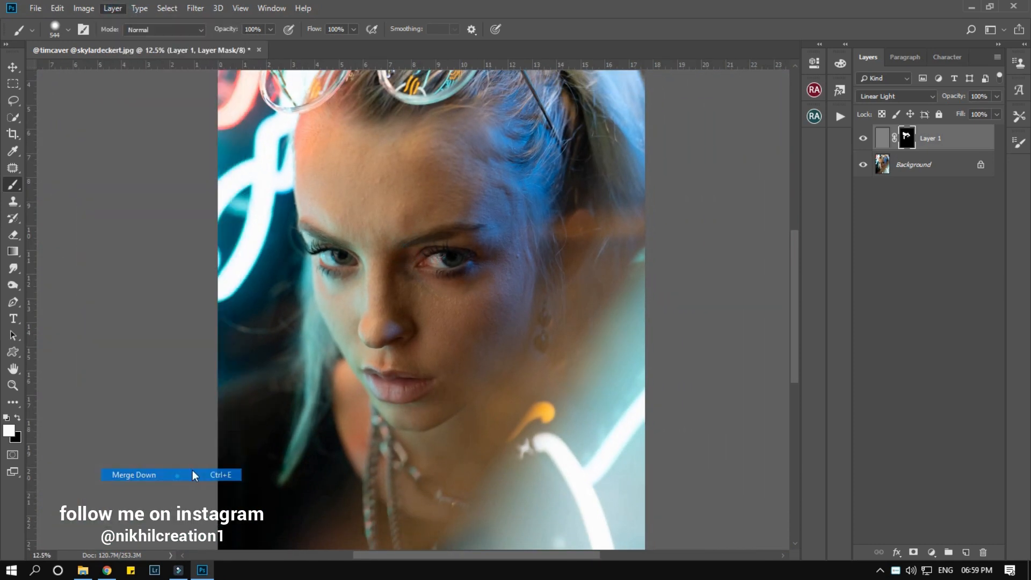
Step: Run the 8-bit frequency separation from Beauty Retouch v3.2 with a Gaussian Blur radius of 6.4 pixels
left_click_drag(364, 319, 363, 336)
left_click(383, 266, "ctrl")
left_click_drag(383, 260, 378, 273)
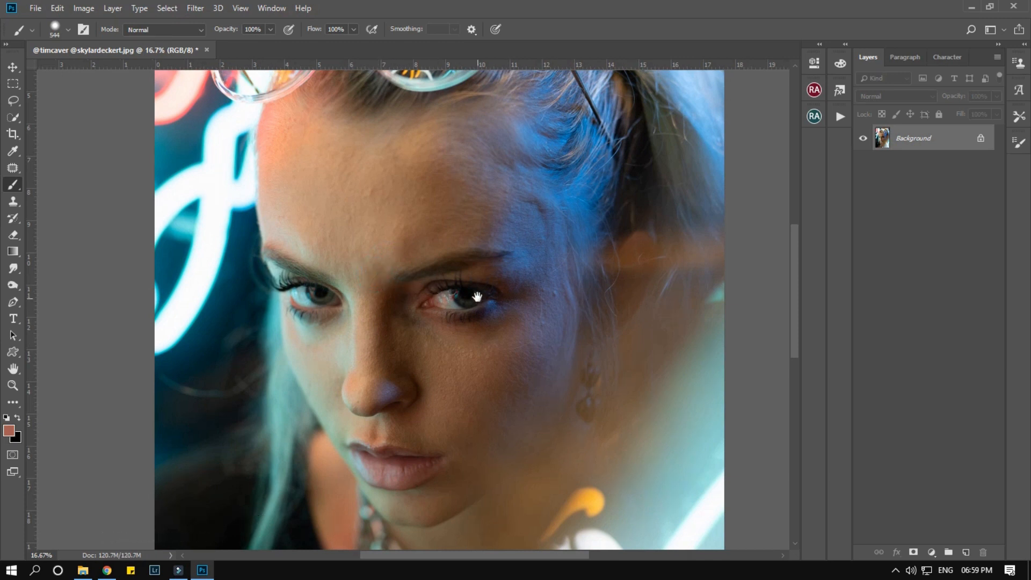
left_click(814, 115)
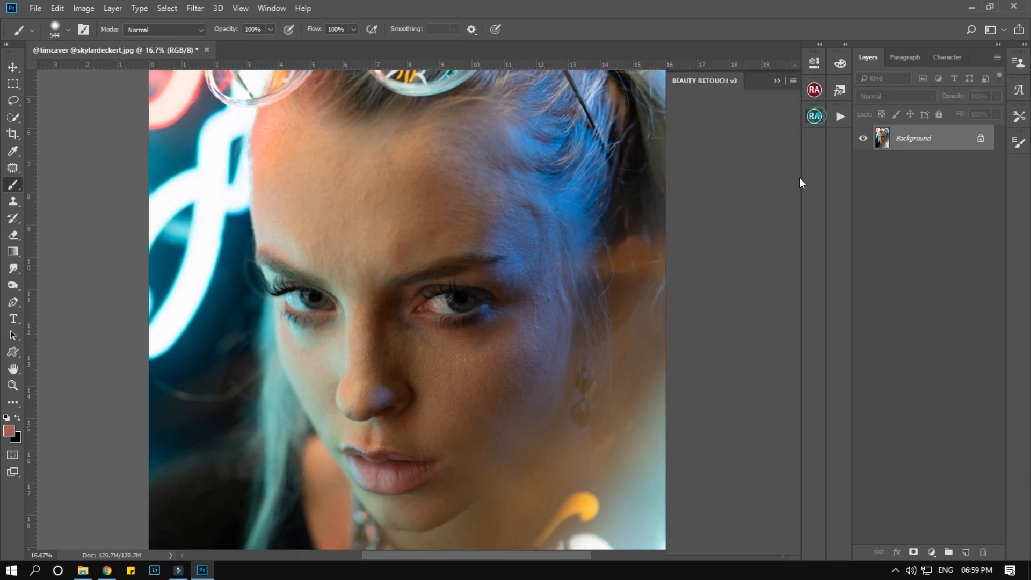
left_click(703, 242)
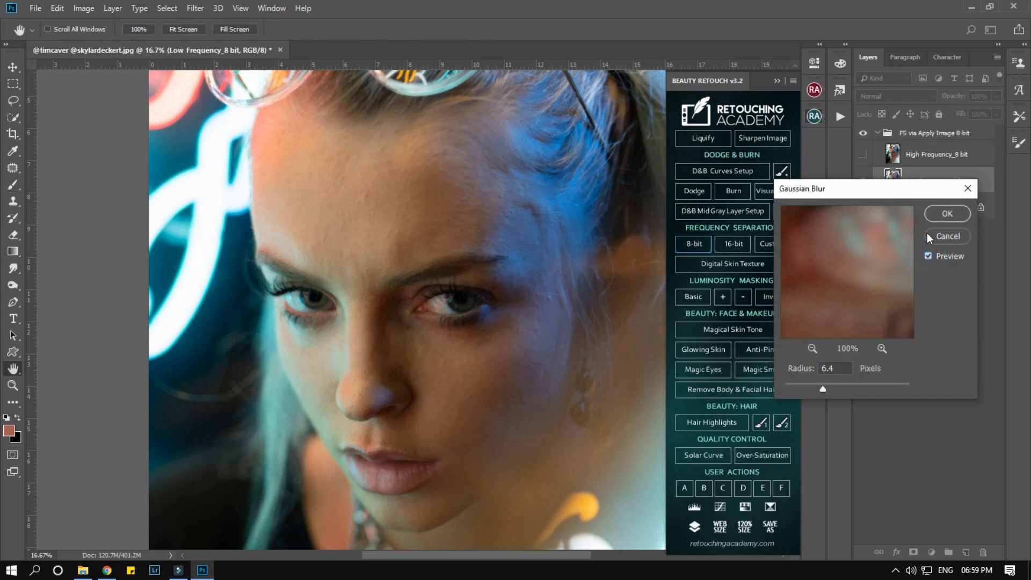
left_click(933, 219)
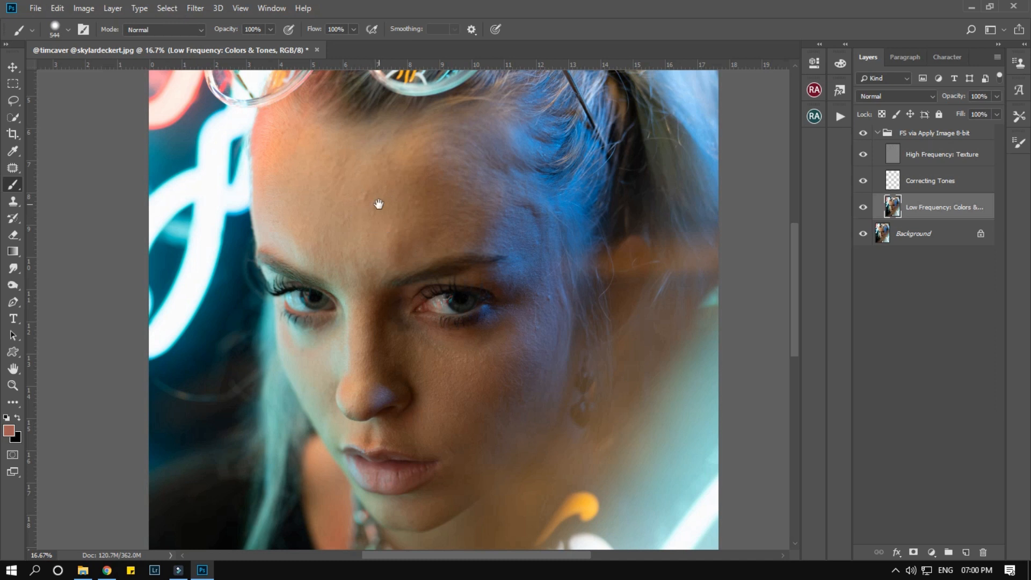
Step: Choose the Mixer Brush for the Low Frequency layer, set Wet to 9% and adapt the brush size to the forehead
left_click_drag(379, 204, 386, 210)
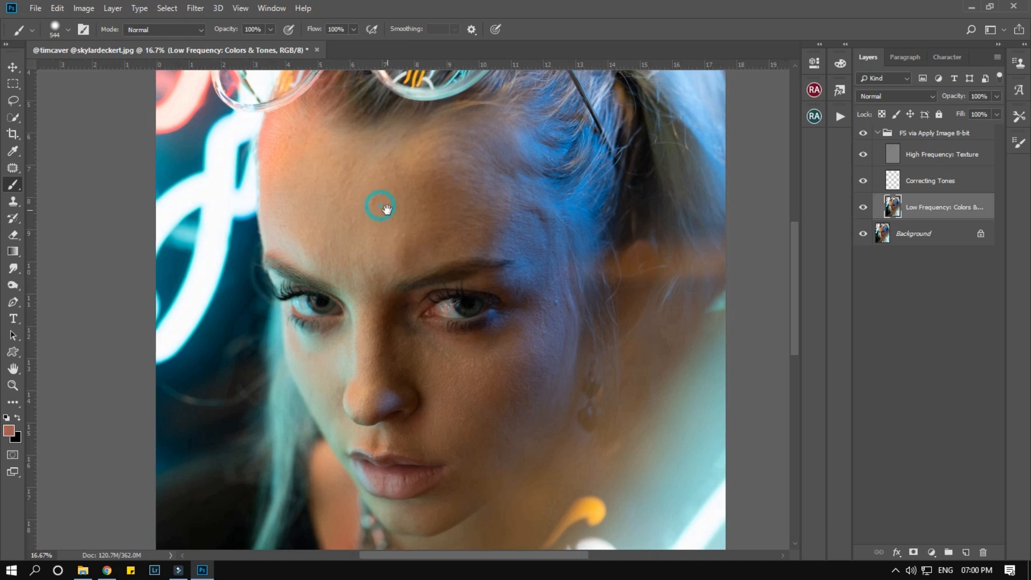
right_click(13, 185)
left_click(54, 223)
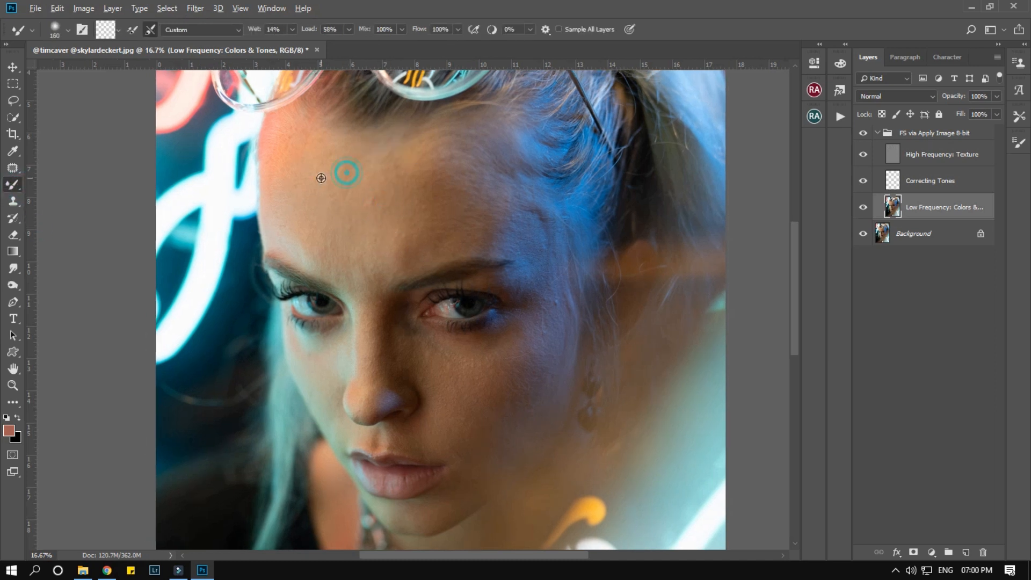
right_click(323, 243, "alt")
left_click(292, 35)
left_click(291, 44)
right_click(302, 144)
right_click(300, 158, "alt")
Step: Blend the forehead tones on the Low Frequency layer with a large Mixer Brush
mouse_move(292, 155)
left_mouse_down()
mouse_move(351, 186)
mouse_move(363, 234)
mouse_move(415, 227)
left_mouse_up()
right_click(391, 230, "alt")
left_click_drag(299, 159, 413, 174)
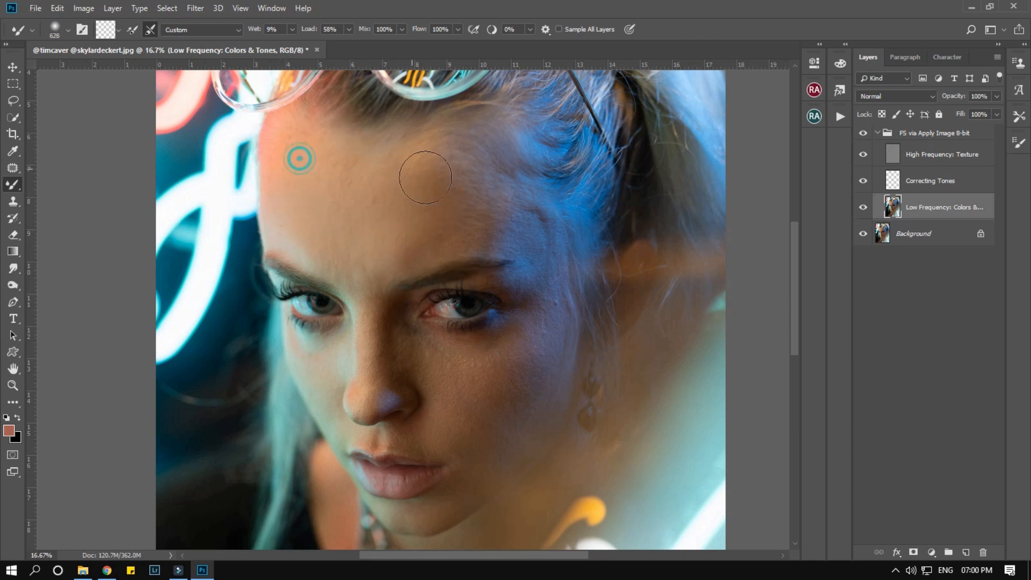
Step: Blend the tones from the blue-lit temple to the area around the nearby eye, resizing the Mixer Brush to fit
right_click(517, 223, "alt")
mouse_move(515, 222)
left_mouse_down()
mouse_move(512, 233)
mouse_move(451, 172)
mouse_move(493, 175)
mouse_move(506, 295)
left_mouse_up()
mouse_move(514, 248)
left_mouse_down()
mouse_move(472, 309)
mouse_move(435, 313)
left_mouse_up()
right_click(472, 313, "alt")
right_click(455, 300, "alt")
Step: Smooth the color transitions beside the nose and across the cheek below the eye on the blue-lit side
right_click(358, 337, "alt")
right_click(402, 337, "alt")
mouse_move(405, 338)
left_mouse_down()
mouse_move(423, 347)
mouse_move(430, 371)
left_mouse_up()
left_click_drag(483, 327, 496, 361)
right_click(524, 223, "alt")
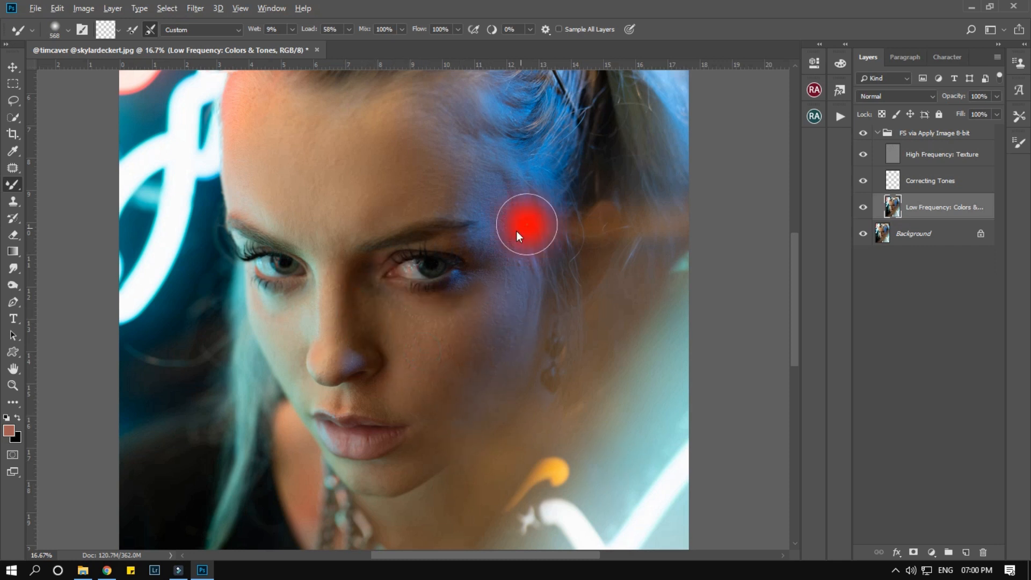
Step: Blend the skin tones around the mouth and under both eyes with a smaller Mixer Brush
scroll(511, 243, "down", 1)
right_click(440, 391, "alt")
mouse_move(411, 411)
left_mouse_down()
mouse_move(385, 420)
mouse_move(431, 361)
mouse_move(371, 347)
mouse_move(354, 284)
left_mouse_up()
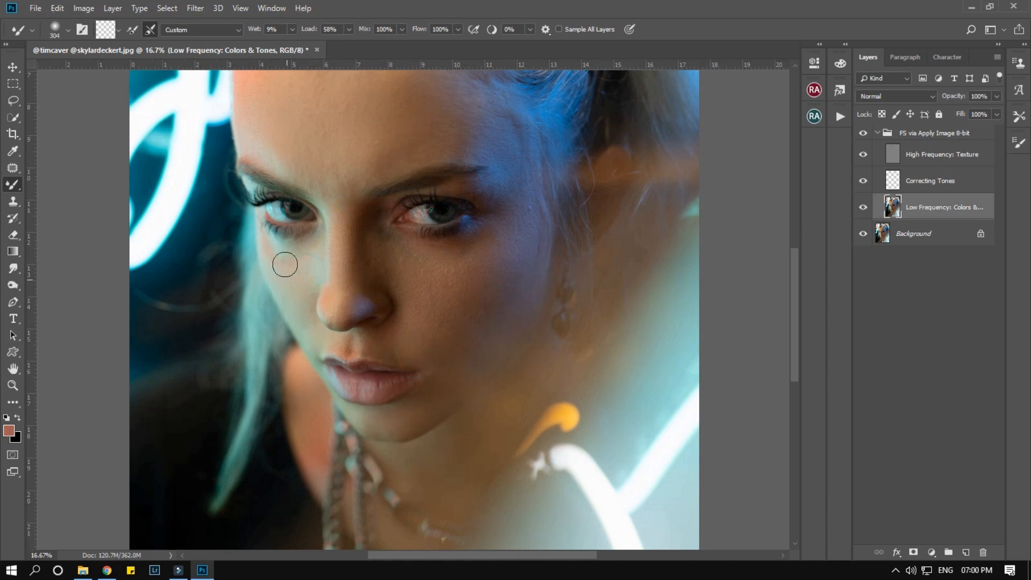
left_click_drag(281, 256, 446, 247)
right_click(396, 257, "alt")
Step: Even out the tones at the temple and forehead edge with a resized Mixer Brush
left_click_drag(489, 201, 467, 285)
right_click(483, 293, "alt")
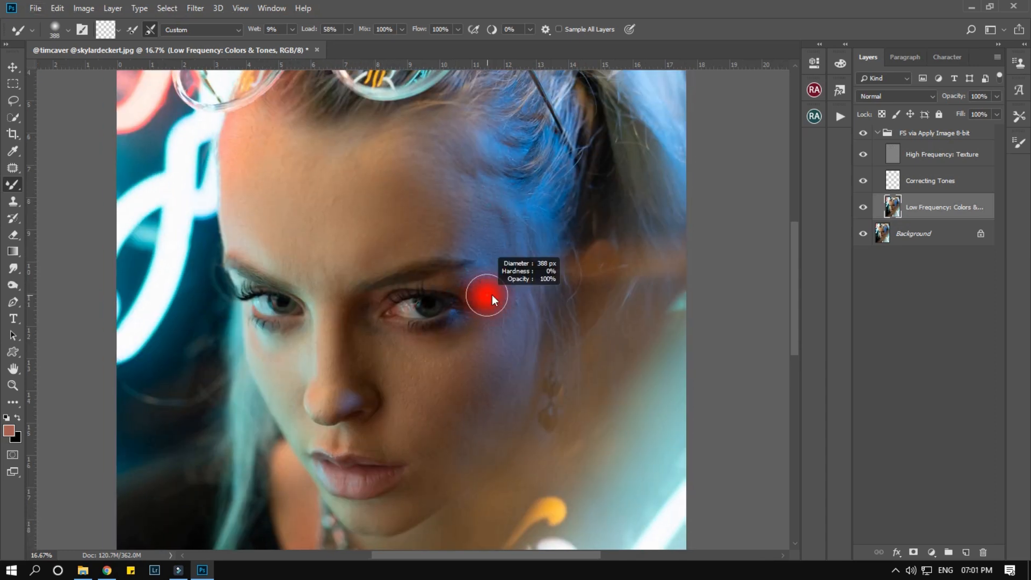
left_click_drag(472, 233, 458, 228)
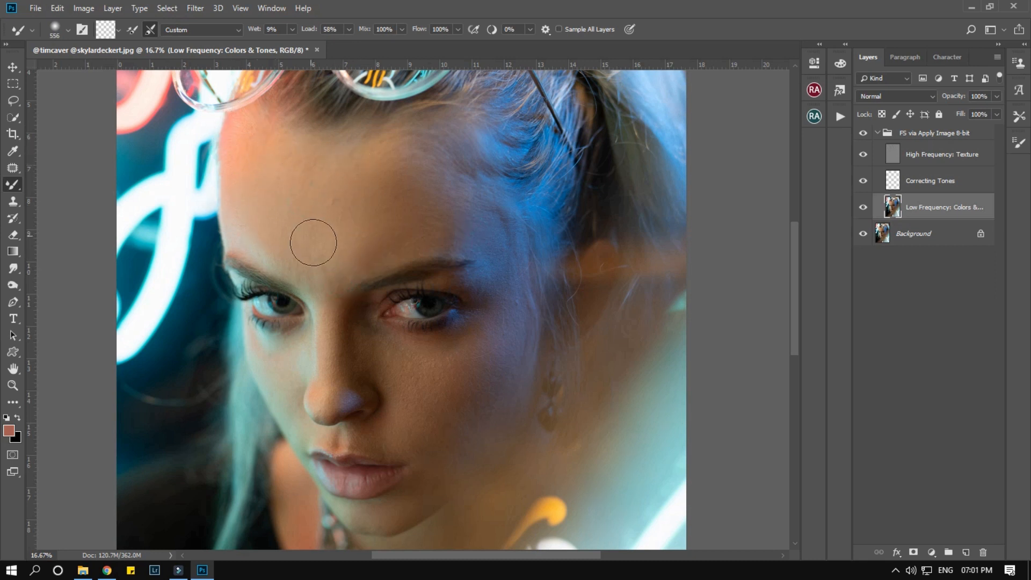
Step: Hide and show the frequency separation group to compare the portrait before and after blending
key("ctrl+minus")
left_click(862, 137)
left_click(863, 137)
Step: Refine the cheek and outer eye area on the Low Frequency layer with an adjusted Mixer Brush
double_click(380, 293, "ctrl")
left_click_drag(393, 319, 376, 238)
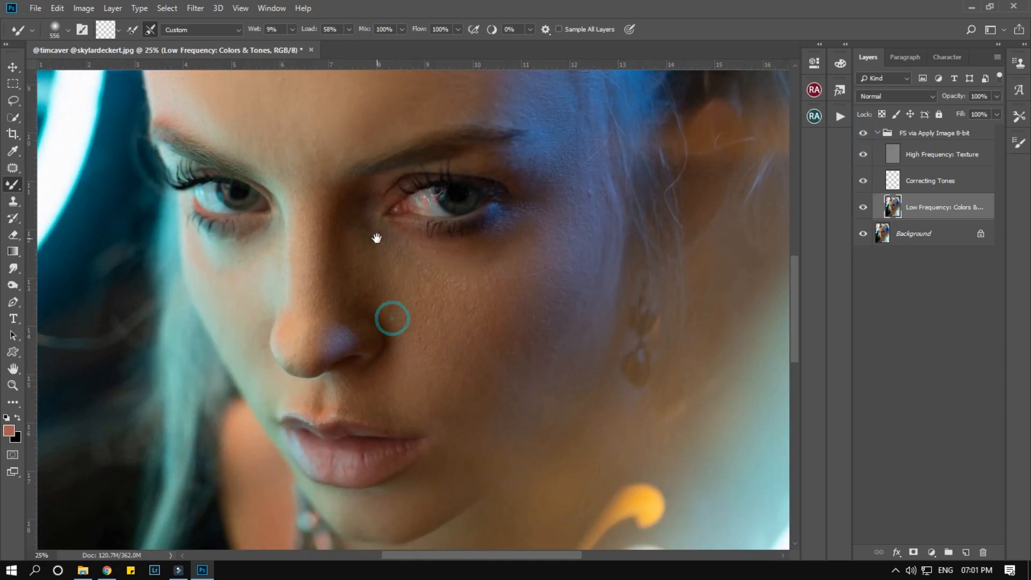
right_click(507, 260, "alt")
key("bracketleft")
left_click_drag(437, 337, 419, 236)
right_click(508, 213, "alt")
left_click_drag(565, 172, 543, 258)
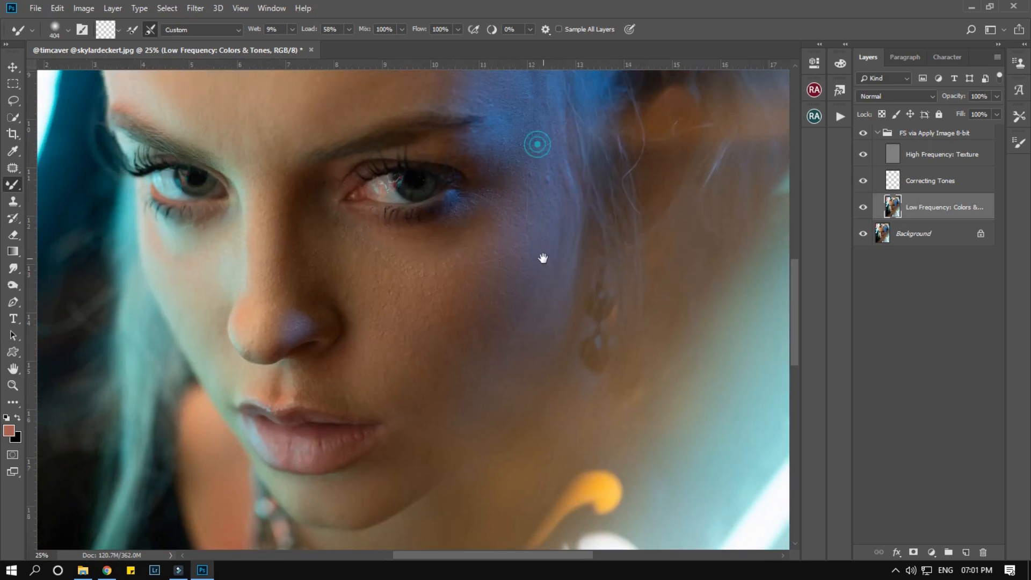
Step: Flatten the image into a single Background layer
key("ctrl+minus")
key("ctrl+minus")
key("ctrl+minus")
left_click(113, 8)
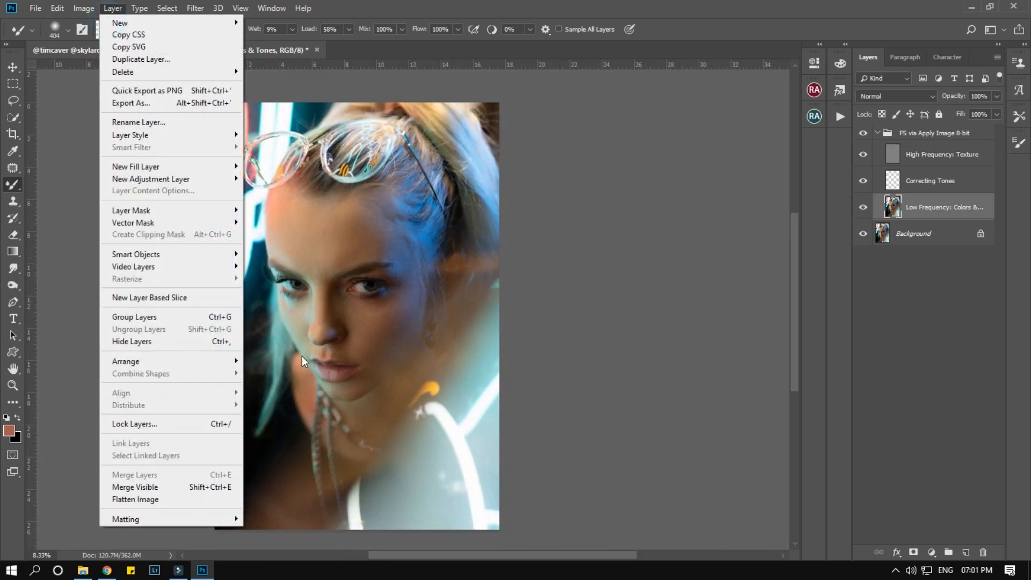
left_click(136, 499)
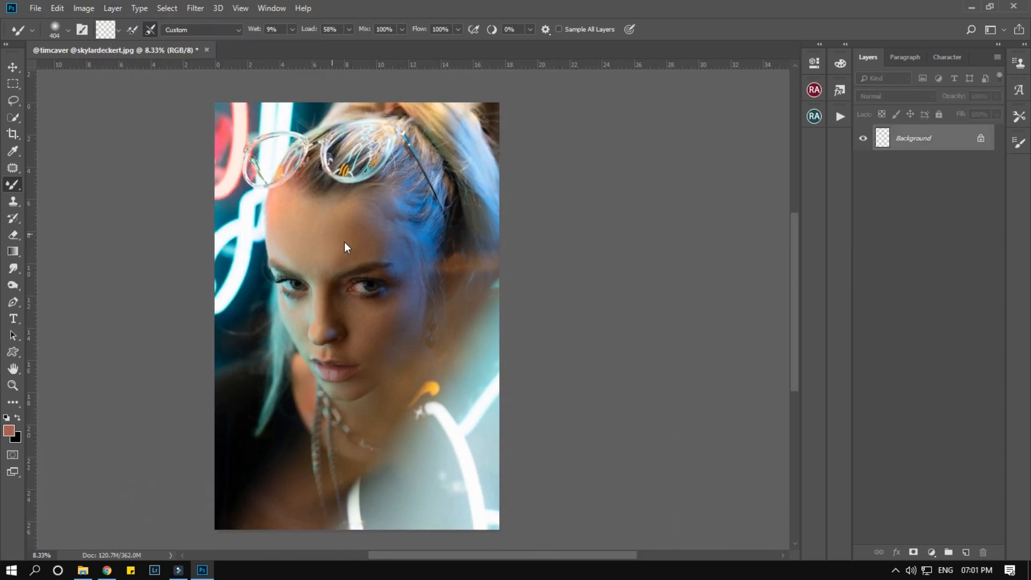
Step: Duplicate the Background onto a new layer
left_click(338, 230)
key("ctrl+minus")
left_click_drag(377, 268, 350, 194)
key("ctrl+j")
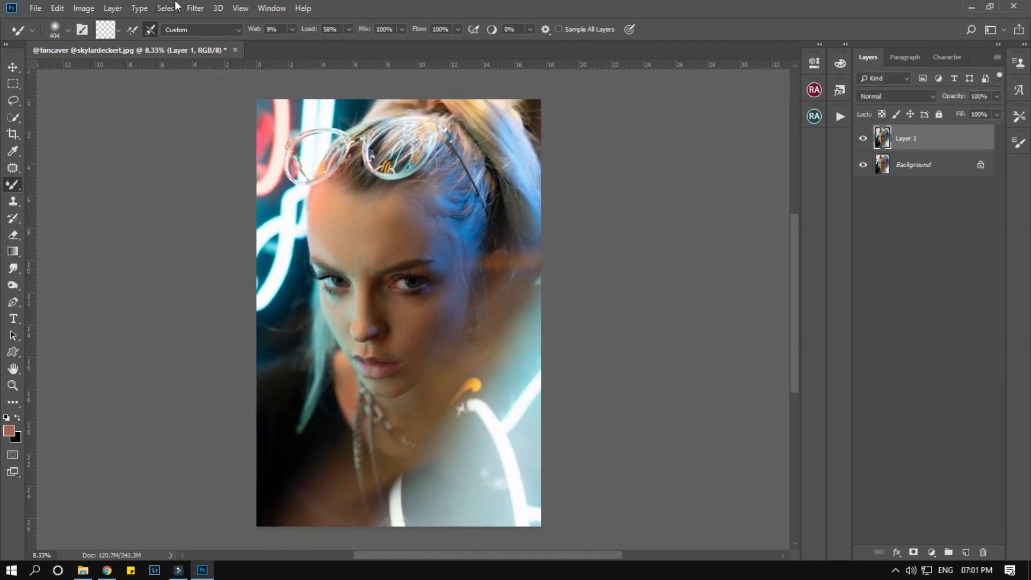
Step: Add a Gradient Map adjustment layer and choose a purple-to-peach gradient preset
left_click(931, 547)
left_click(936, 530)
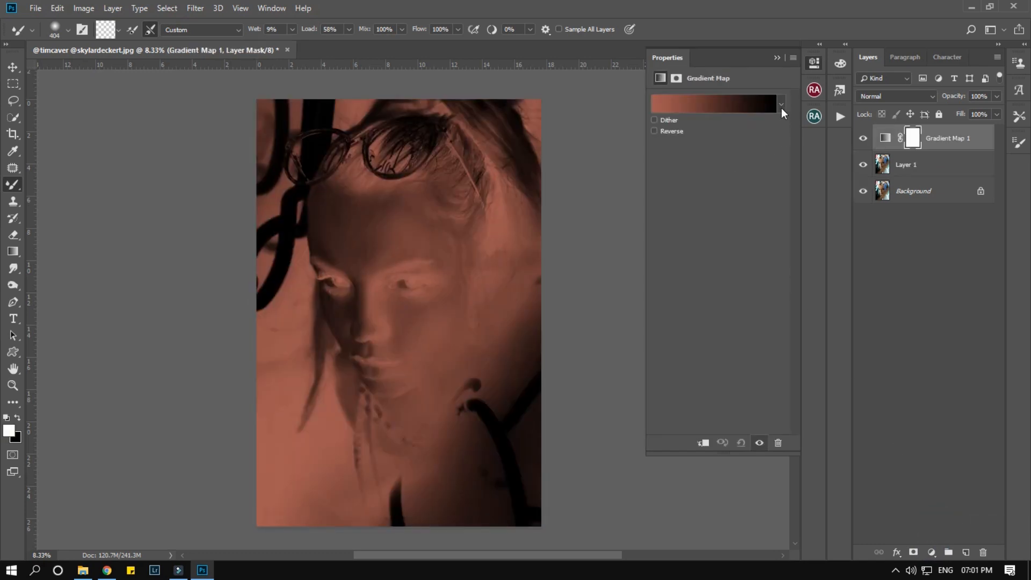
left_click(781, 107)
left_click(787, 341)
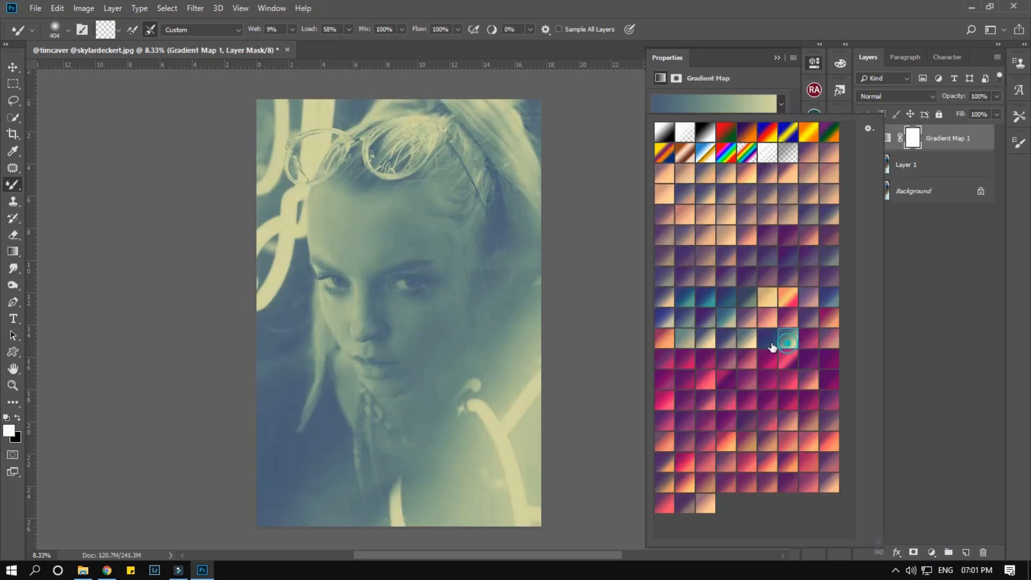
left_click(821, 346)
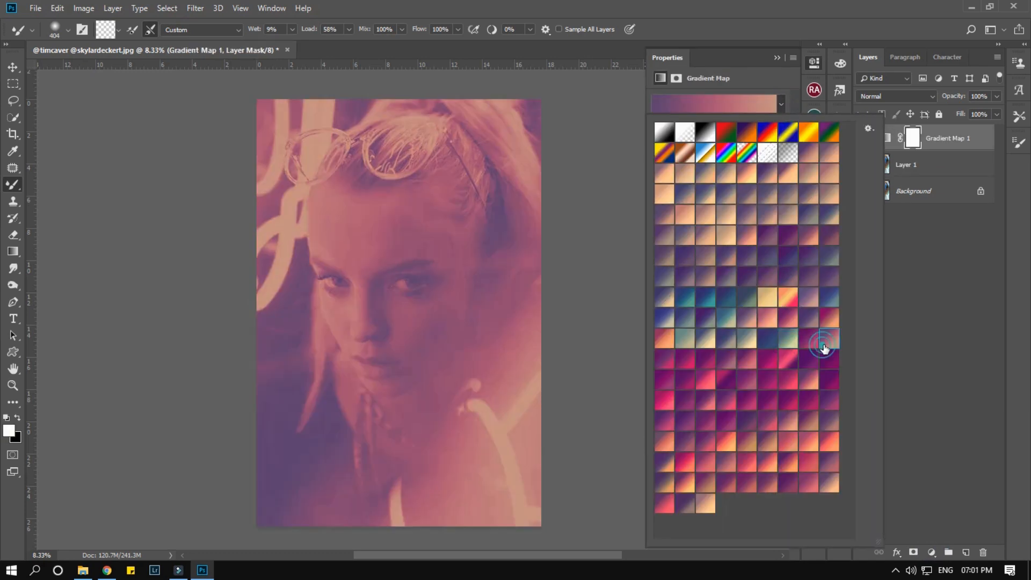
left_click(780, 104)
left_click(777, 57)
Step: Set the Gradient Map layer to Soft Light with 75% fill and 41% opacity
left_click(881, 96)
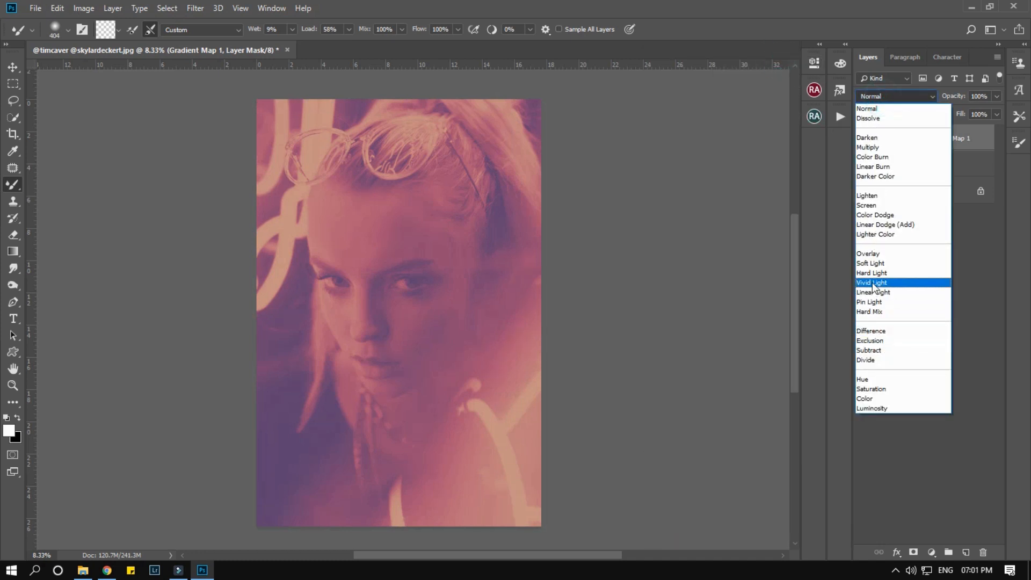
left_click(873, 262)
left_click_drag(544, 273, 547, 272)
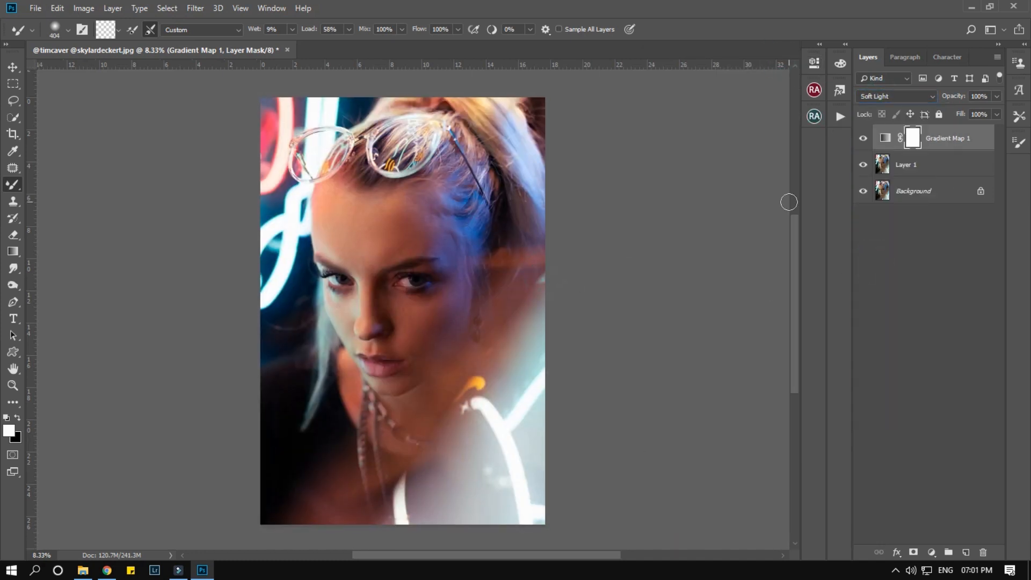
left_click(997, 114)
left_click_drag(981, 128, 962, 109)
left_click(862, 141)
left_click(997, 96)
left_click(875, 141)
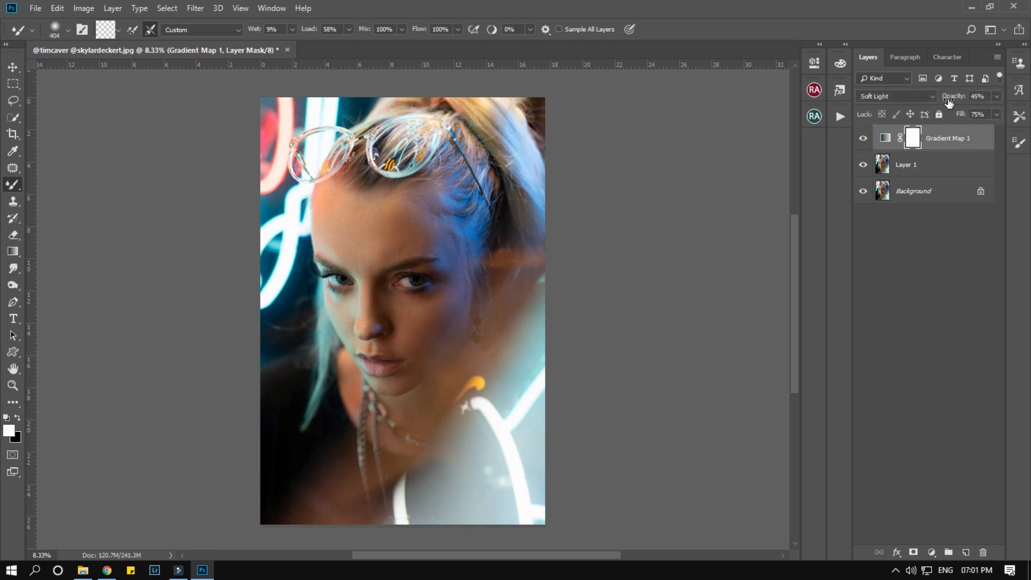
Step: Merge the Gradient Map adjustment down into Layer 1
left_click(112, 12)
key("Escape")
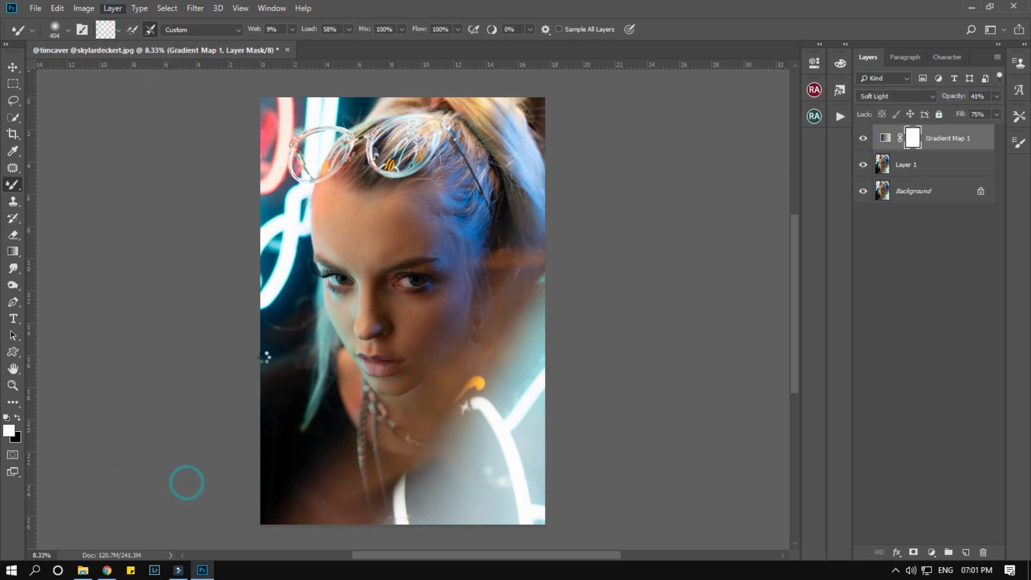
left_click(199, 9)
left_click(489, 153)
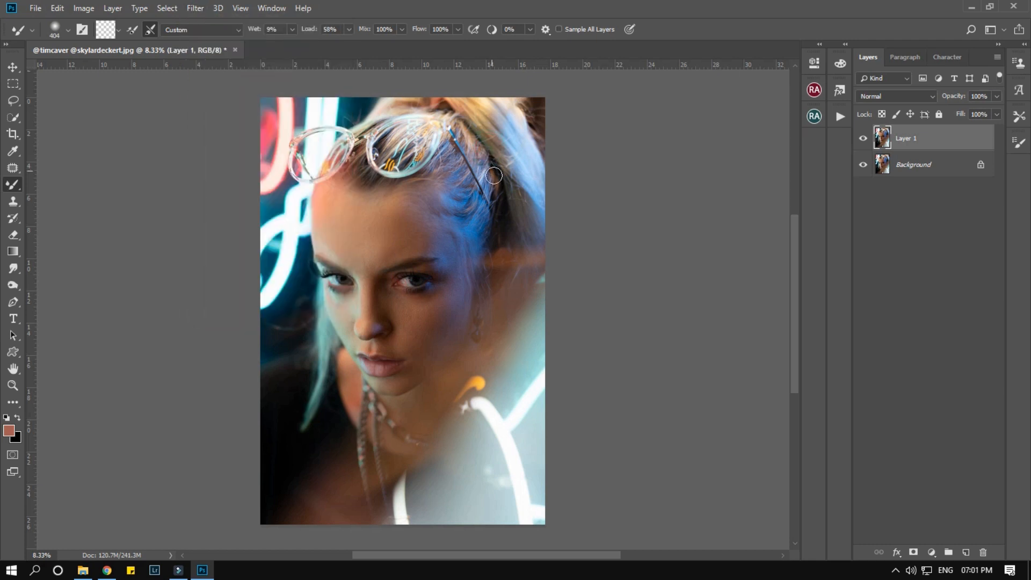
Step: Add a Levels adjustment with midtones 1.76 and white input 238, and invert its mask to black
left_click(930, 553)
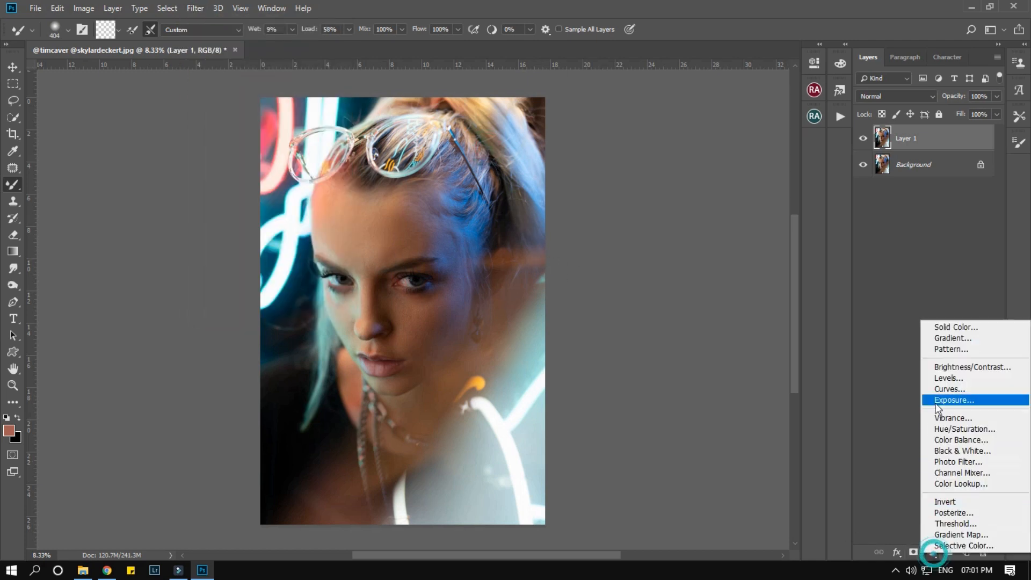
left_click(945, 380)
left_click(705, 191)
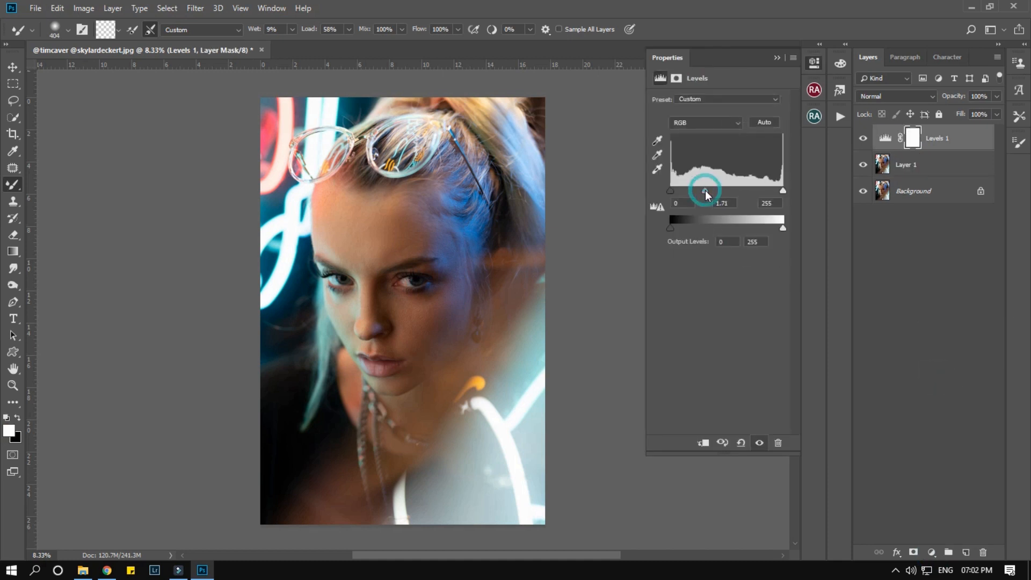
left_click_drag(781, 191, 776, 188)
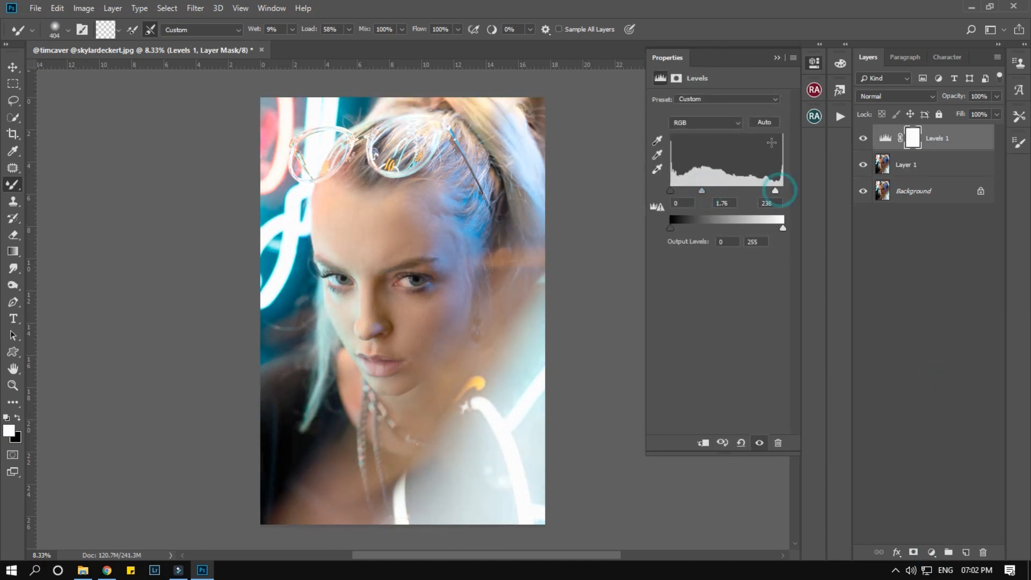
left_click(776, 57)
key("ctrl+i")
Step: Switch from the Mixer Brush to the regular Brush with 53% opacity and 14% flow for working on the eyes
scroll(495, 295, "up", 8)
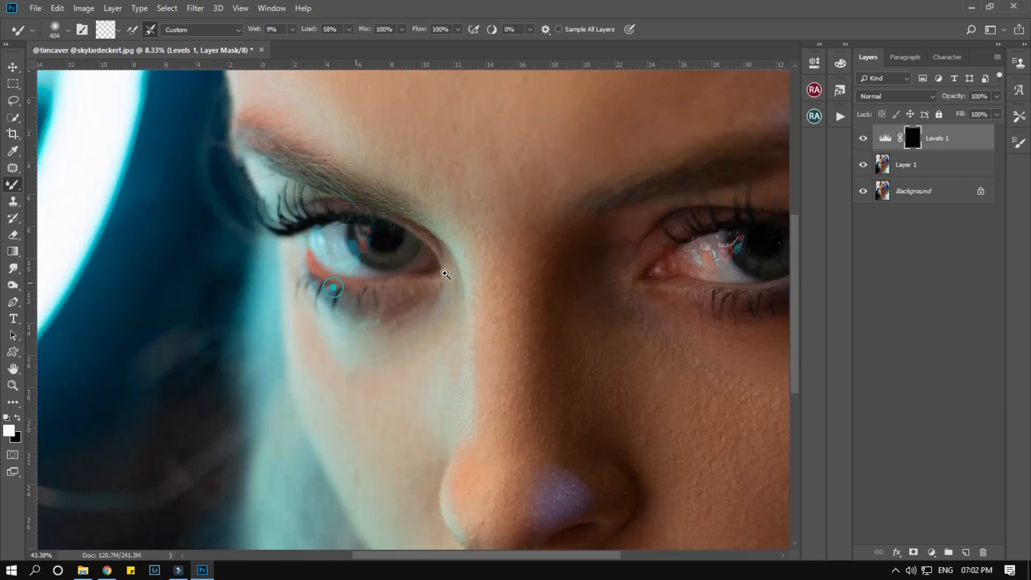
mouse_move(408, 237)
left_mouse_down()
mouse_move(397, 285)
mouse_move(369, 283)
left_mouse_up()
right_click(13, 185)
left_click(172, 185)
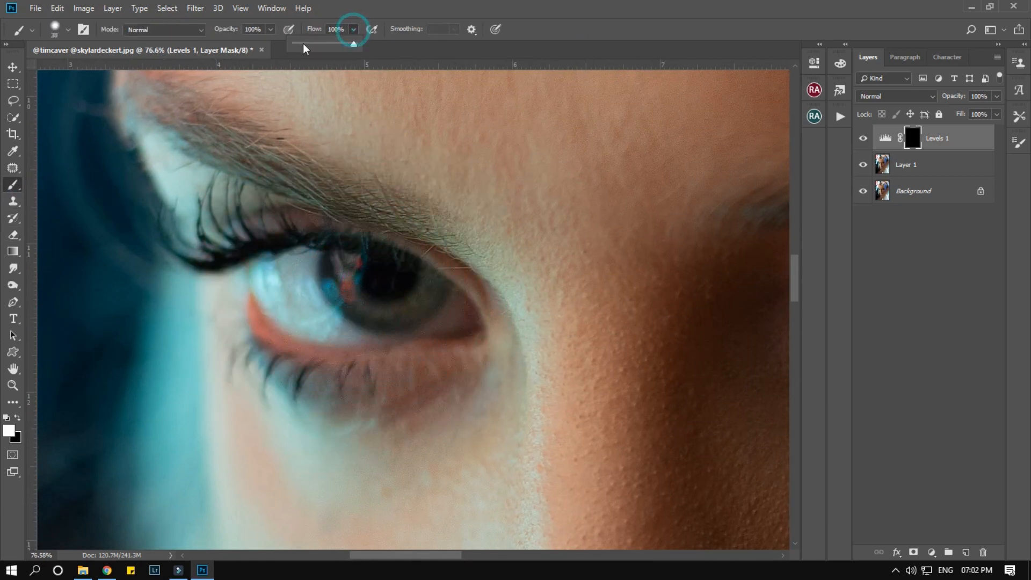
key("5")
key("3")
Step: Paint white on the Levels 1 mask over both irises, raising the brush to 64% opacity and 37% flow for the second eye
mouse_move(339, 264)
left_mouse_down()
mouse_move(365, 303)
mouse_move(427, 290)
left_mouse_up()
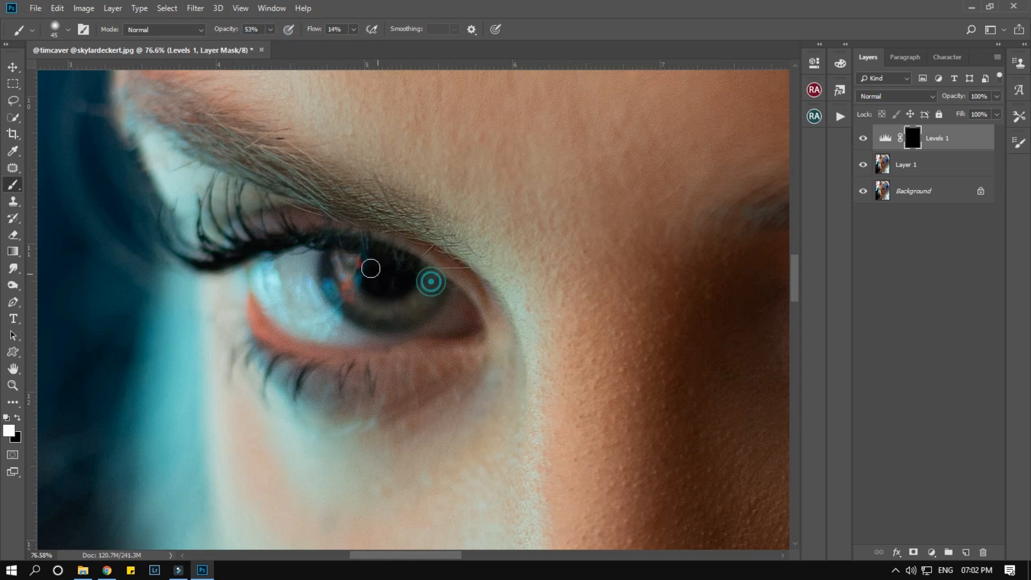
left_click_drag(589, 254, 329, 237)
left_click_drag(392, 243, 398, 248)
left_click_drag(218, 29, 264, 59)
mouse_move(410, 233)
left_mouse_down()
mouse_move(397, 228)
mouse_move(412, 219)
mouse_move(393, 230)
left_mouse_up()
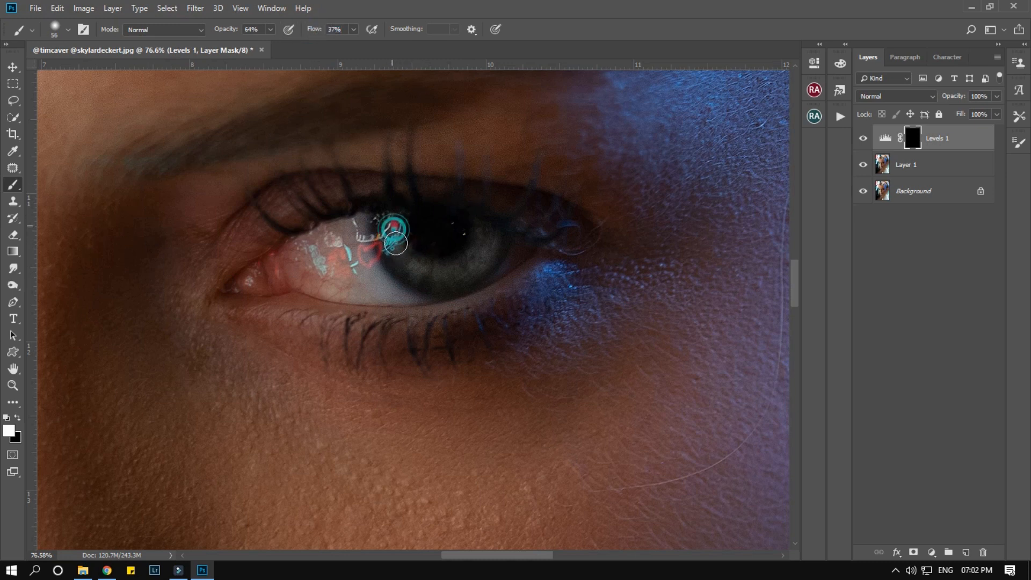
scroll(398, 242, "left", 10)
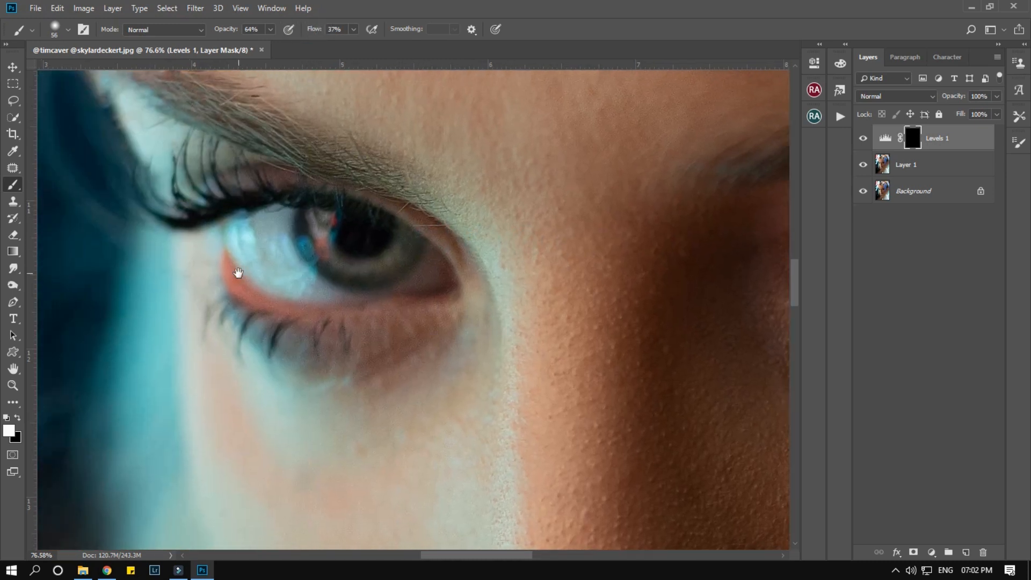
scroll(396, 214, "down", 13)
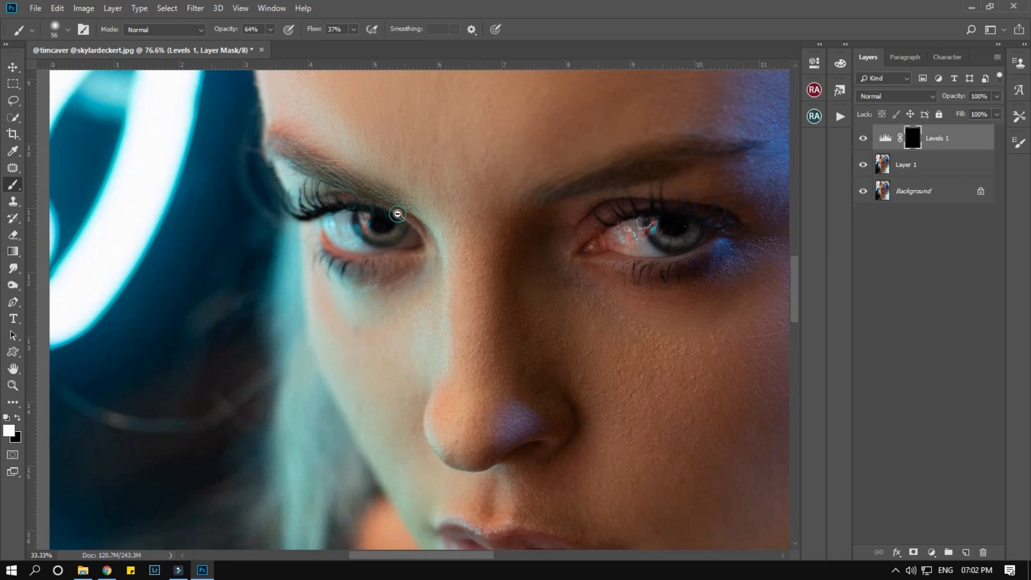
Step: Reduce the fill of the Levels 1 adjustment layer to 73%
left_click_drag(431, 250, 757, 232)
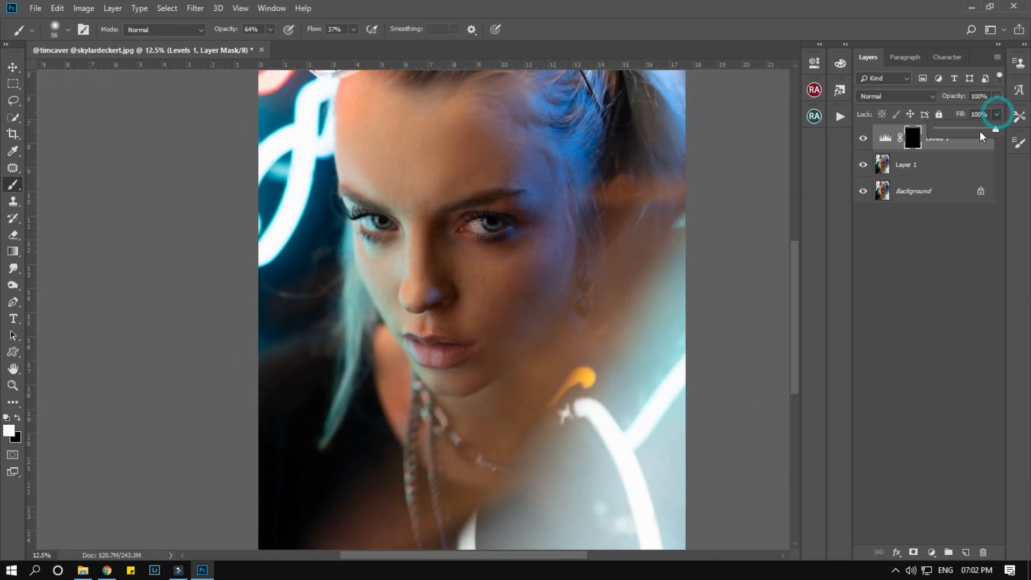
left_click(980, 130)
left_click(113, 8)
left_click(444, 197)
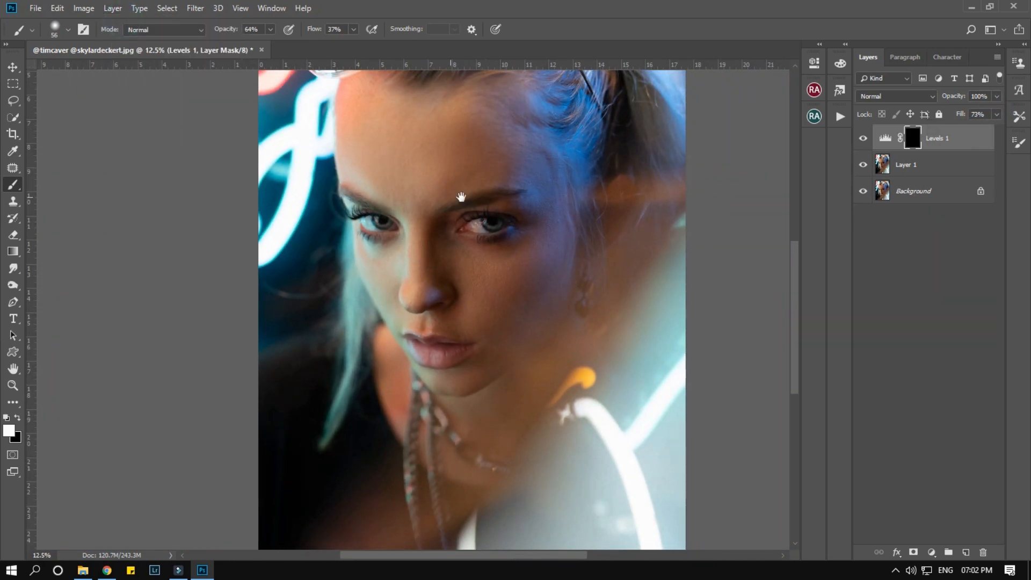
Step: Set the brush flow to 6% and softly brighten the forehead on the Levels 1 mask with a brush about 1016 px wide
left_click(460, 188, "ctrl")
left_click_drag(337, 47, 332, 45)
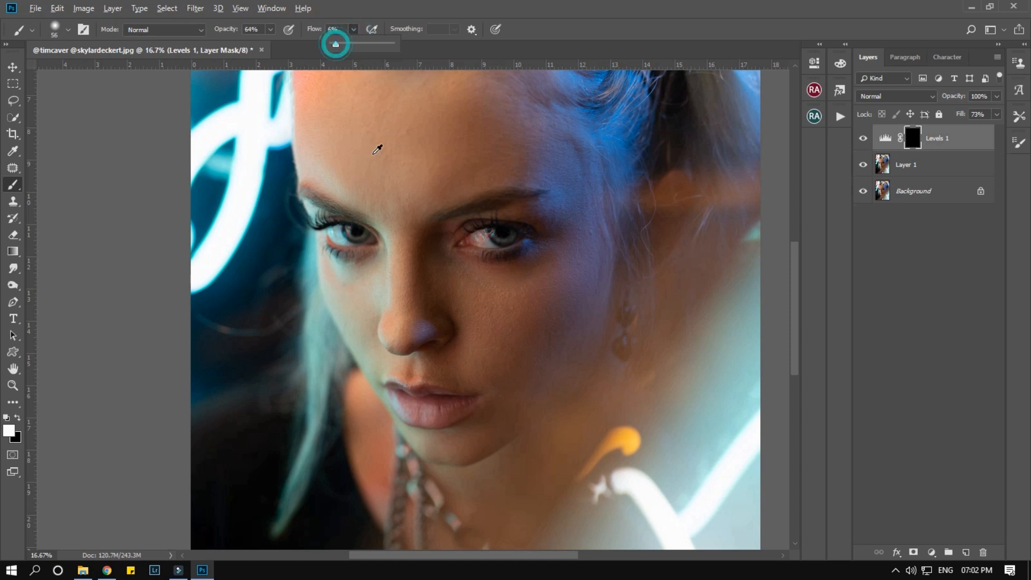
scroll(399, 99, "up", 2)
mouse_move(341, 129)
left_mouse_down()
mouse_move(355, 124)
mouse_move(333, 138)
left_mouse_up()
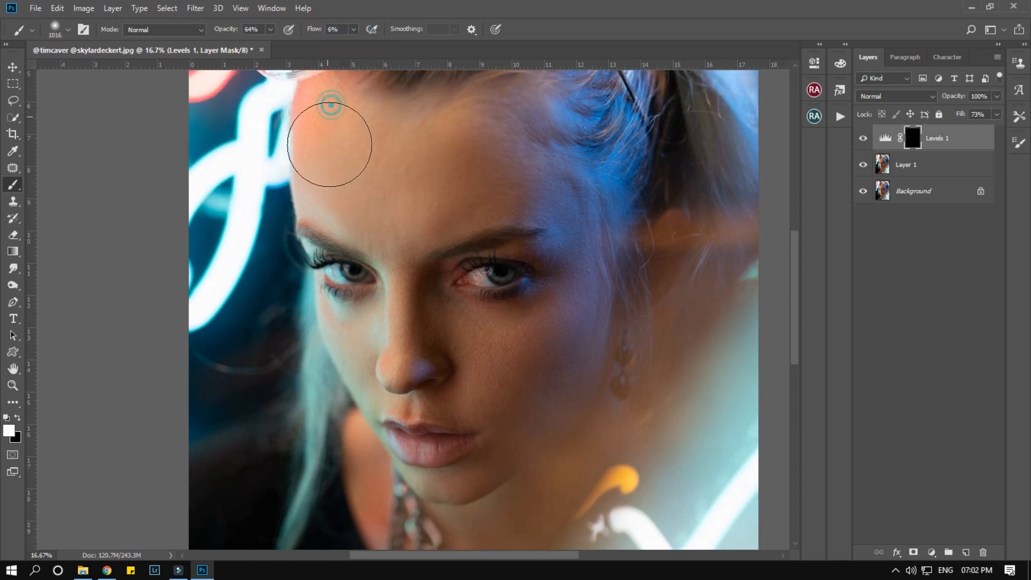
left_click_drag(373, 225, 346, 113)
left_click(365, 155)
left_click_drag(365, 156, 344, 157)
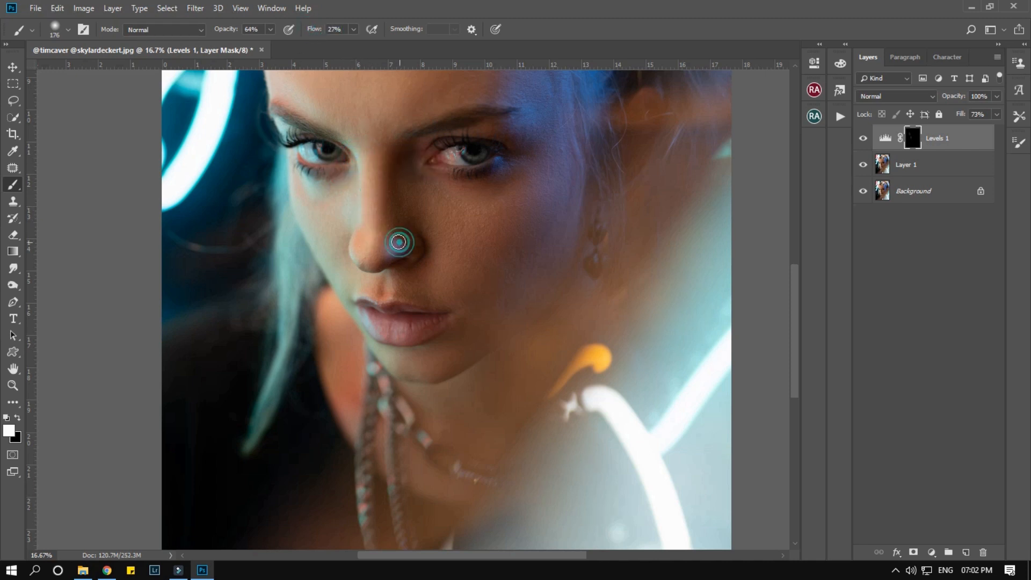
Step: Brighten the nose tip and the shaded cheek on the Levels 1 mask with the brush at 48% opacity and 27% flow
left_click_drag(226, 32, 217, 33)
left_click(393, 242)
left_click_drag(460, 231, 476, 242)
left_click(505, 210)
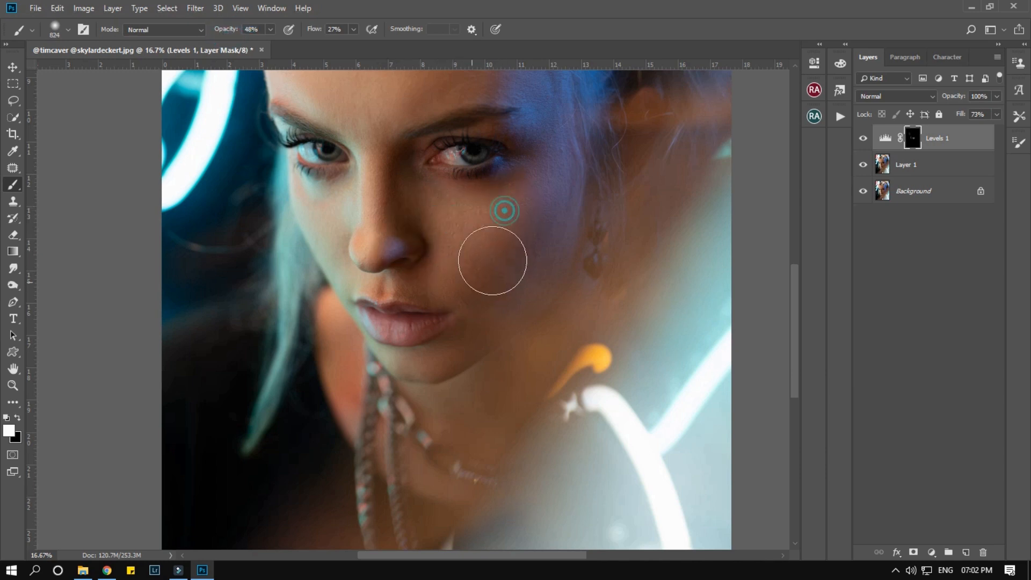
left_click_drag(525, 196, 509, 275)
left_click(516, 169)
mouse_move(485, 320)
left_mouse_down()
mouse_move(454, 329)
mouse_move(442, 304)
left_mouse_up()
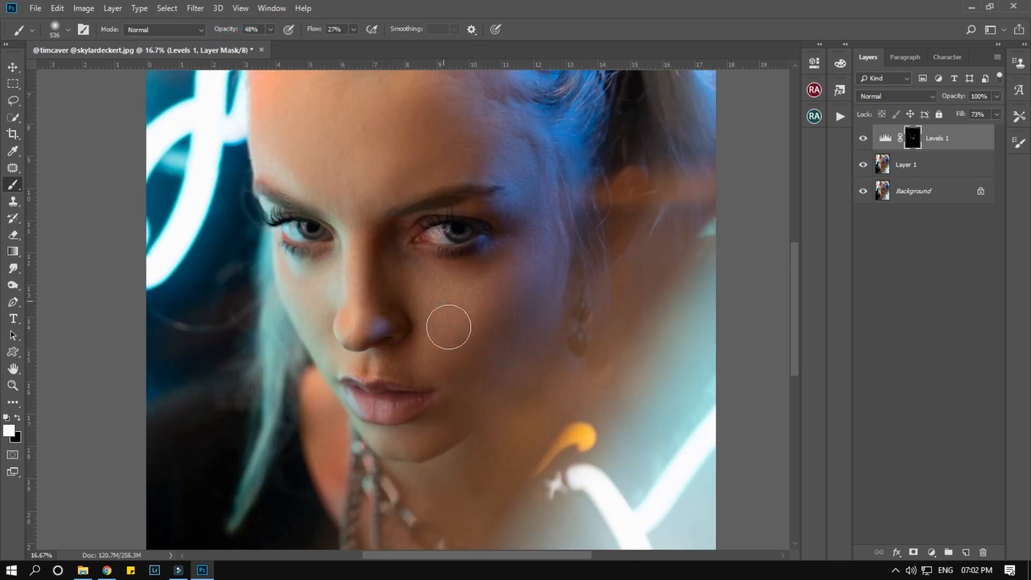
left_click_drag(456, 354, 454, 281)
left_click_drag(445, 336, 422, 357)
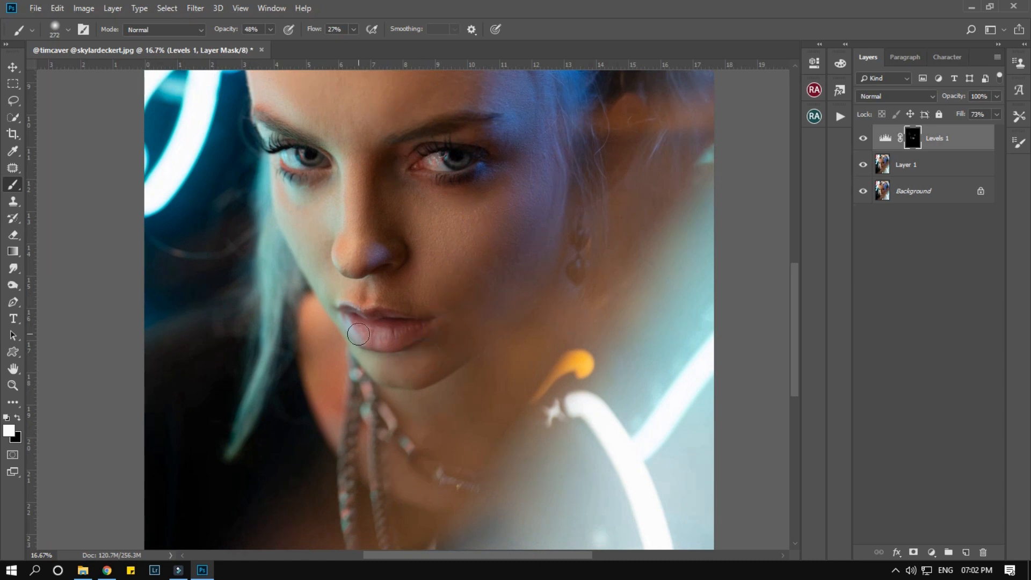
Step: Brighten the lips and nose with a brush about 176 px wide, and compare the portrait with Levels 1 hidden and shown
right_click(399, 331, "alt")
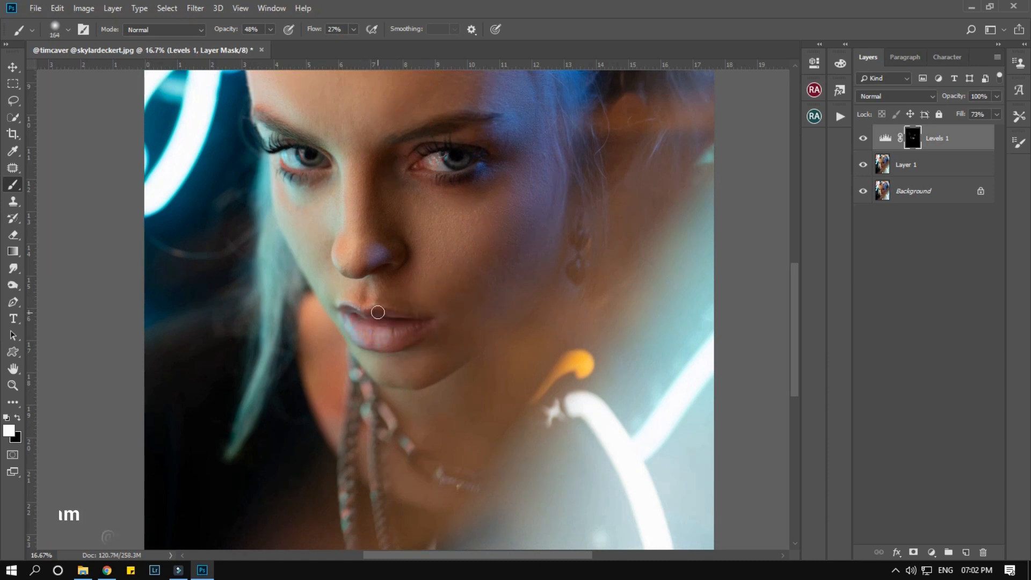
right_click(371, 306, "alt")
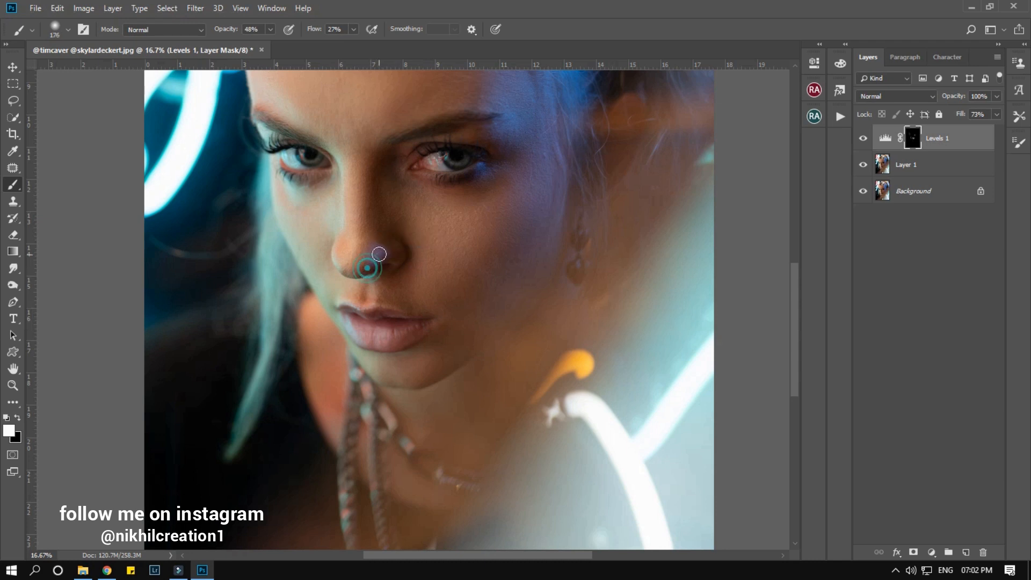
left_click(353, 235, "ctrl+alt")
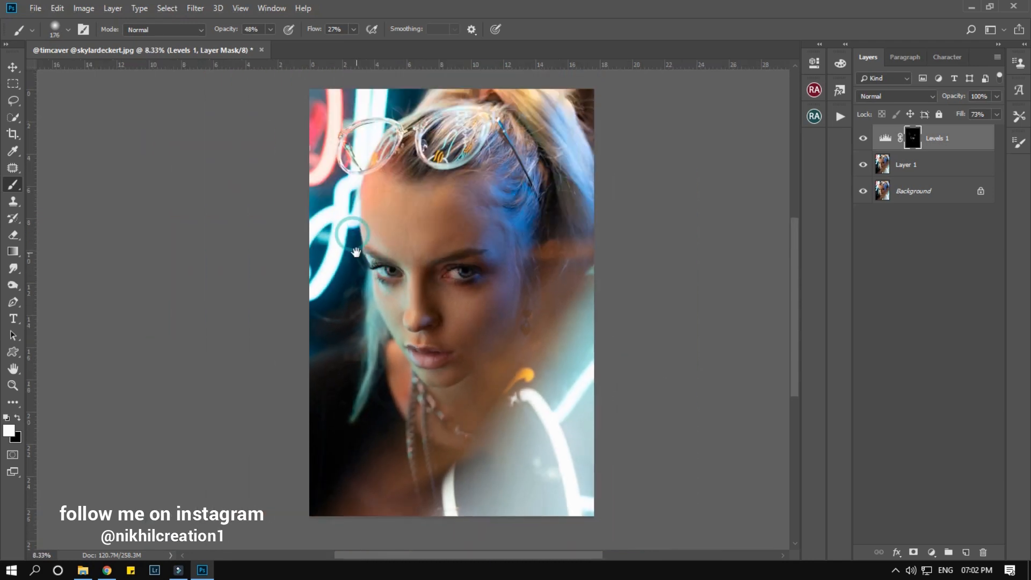
left_click(864, 139)
left_click(864, 138)
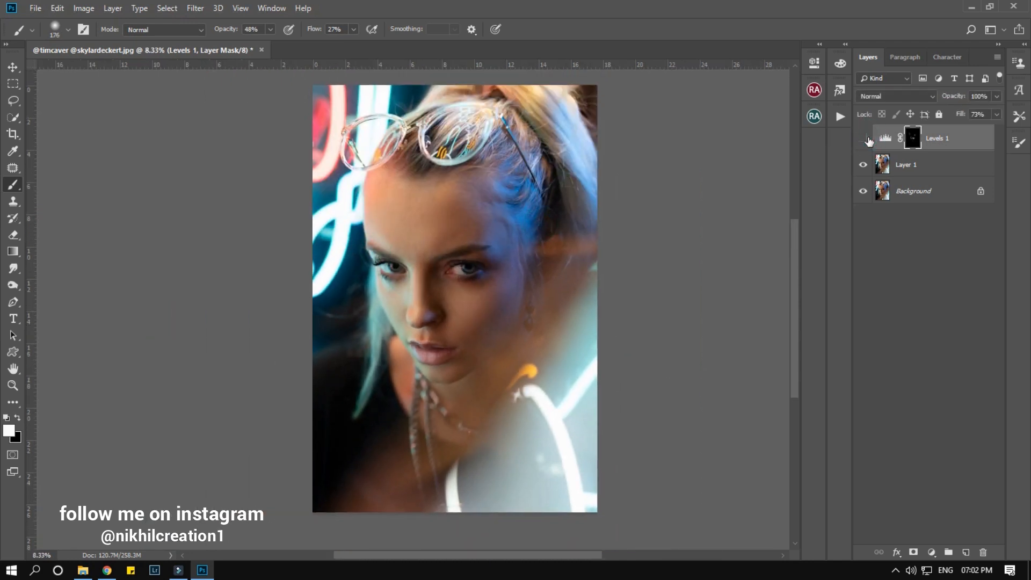
Step: Brighten the forehead further on the Levels 1 mask with a brush about 496 px wide
left_click(370, 221, "ctrl")
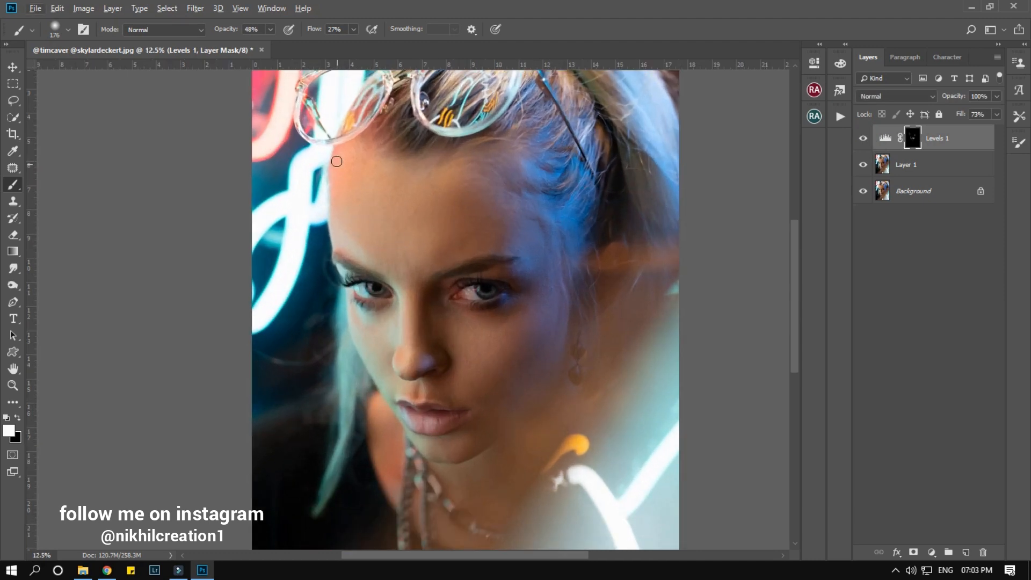
left_click_drag(449, 212, 439, 178)
scroll(439, 177, "up", 2)
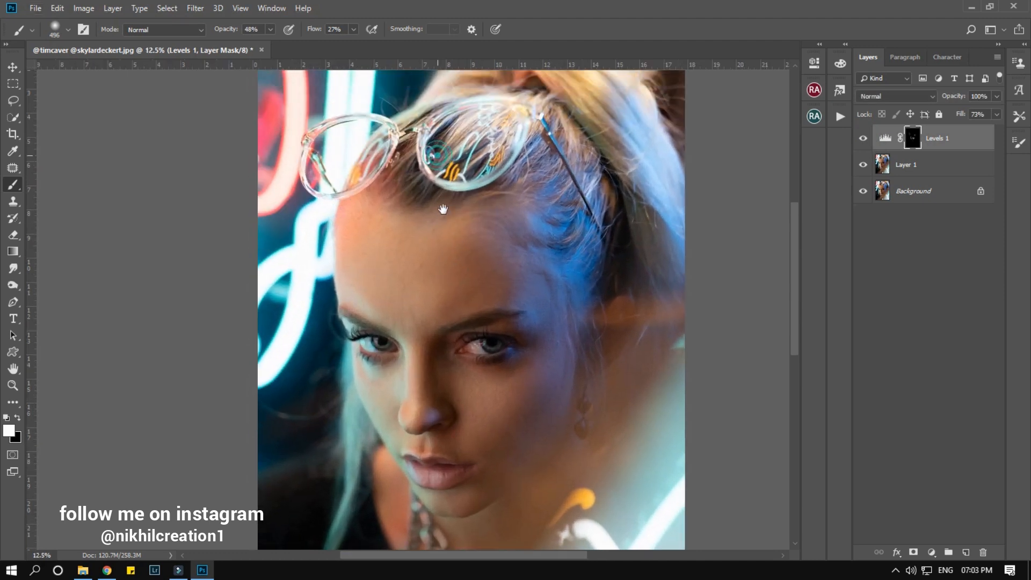
scroll(416, 180, "down", 2)
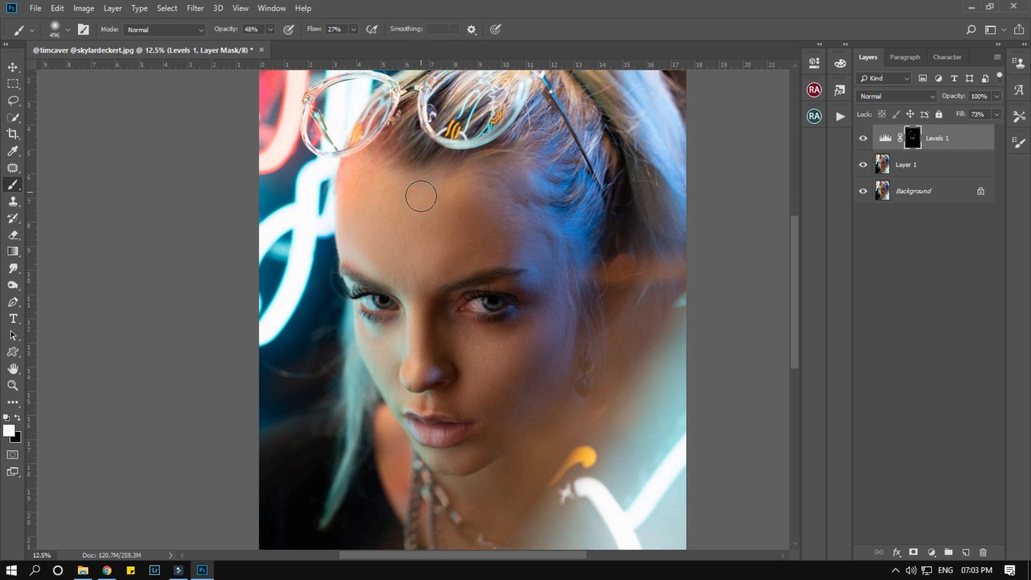
scroll(363, 217, "down", 6)
scroll(340, 161, "right", 2)
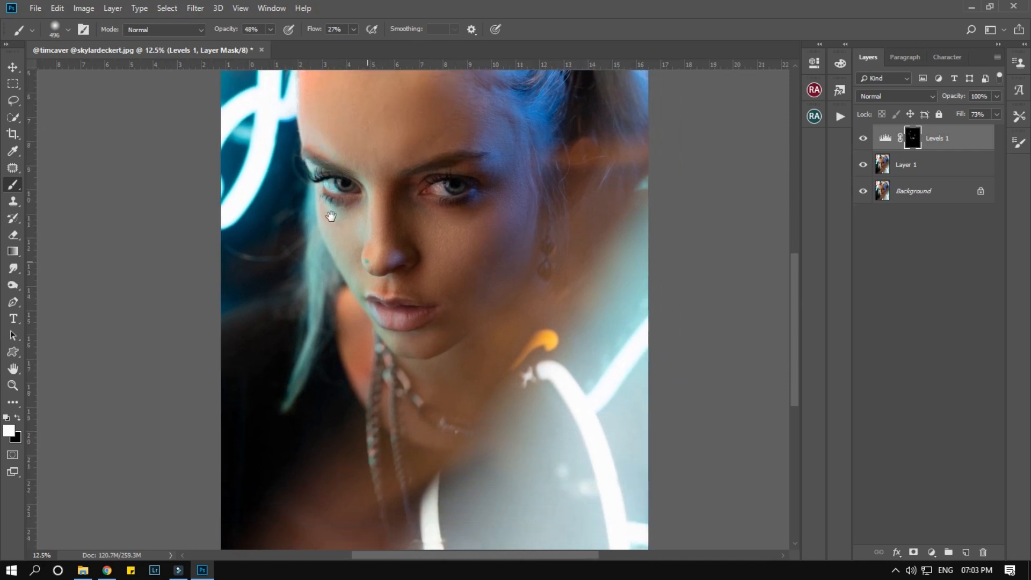
Step: Paint fine highlights around the lips on the Levels 1 mask with a 64 px brush, and compare the portrait without the adjustment
left_click(349, 273, "ctrl")
left_click(349, 273, "ctrl")
mouse_move(472, 265)
left_mouse_down()
mouse_move(430, 273)
mouse_move(431, 259)
left_mouse_up()
mouse_move(414, 301)
left_mouse_down()
mouse_move(457, 299)
mouse_move(447, 254)
left_mouse_up()
mouse_move(406, 293)
left_mouse_down()
mouse_move(421, 307)
mouse_move(477, 283)
left_mouse_up()
left_click_drag(431, 313, 411, 304)
left_click(374, 322, "alt")
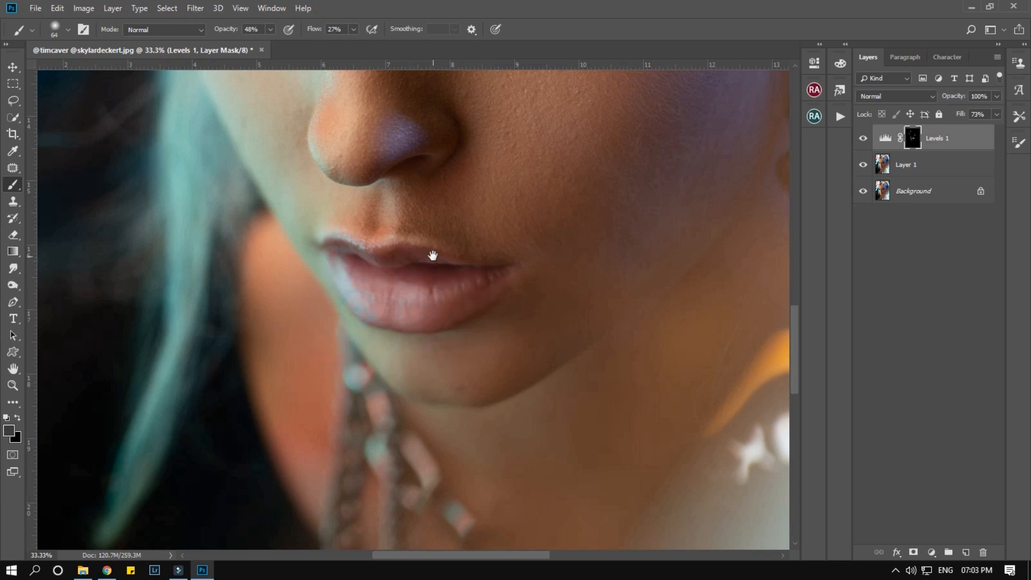
scroll(433, 256, "down", 3)
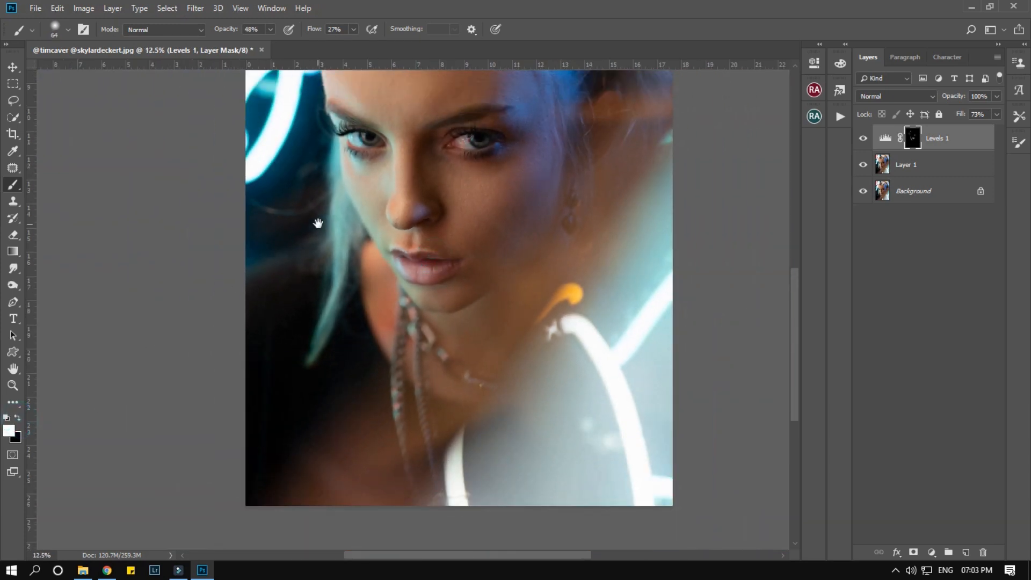
scroll(295, 245, "down", 1)
left_click(863, 140)
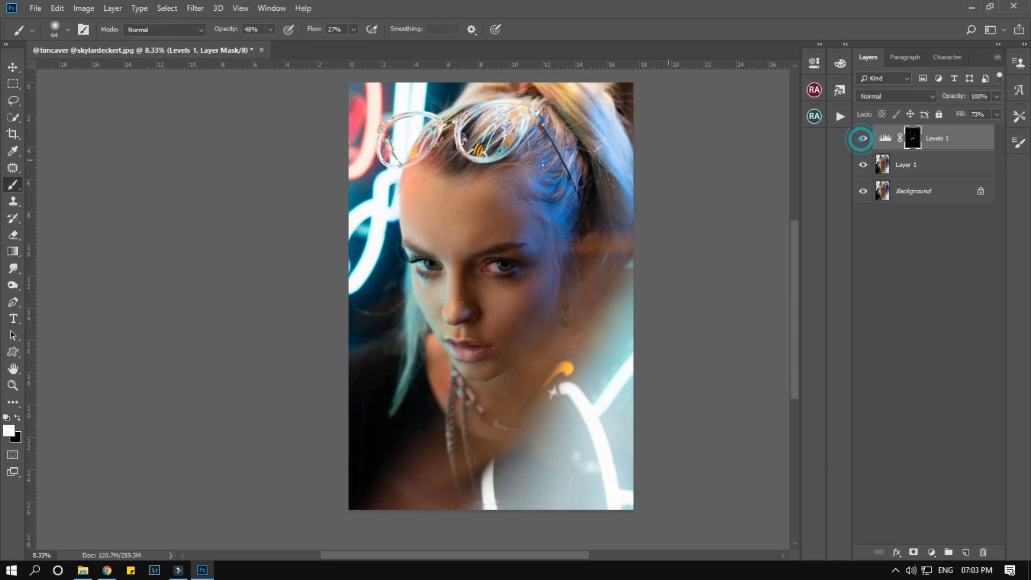
Step: Merge the Levels 1 adjustment down into Layer 1 and combine all visible layers into the Background
left_click(113, 8)
left_click(172, 473)
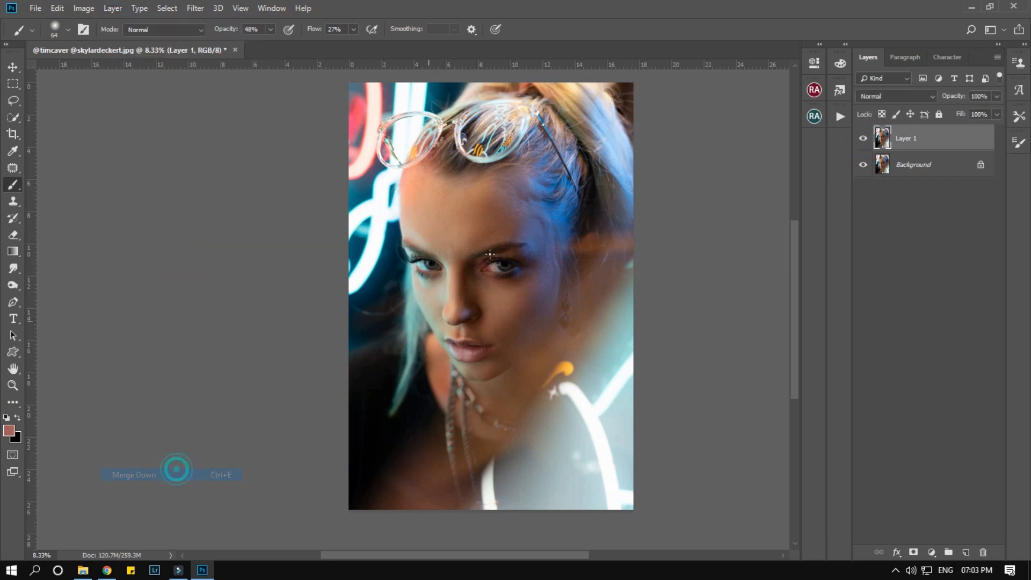
left_click(113, 8)
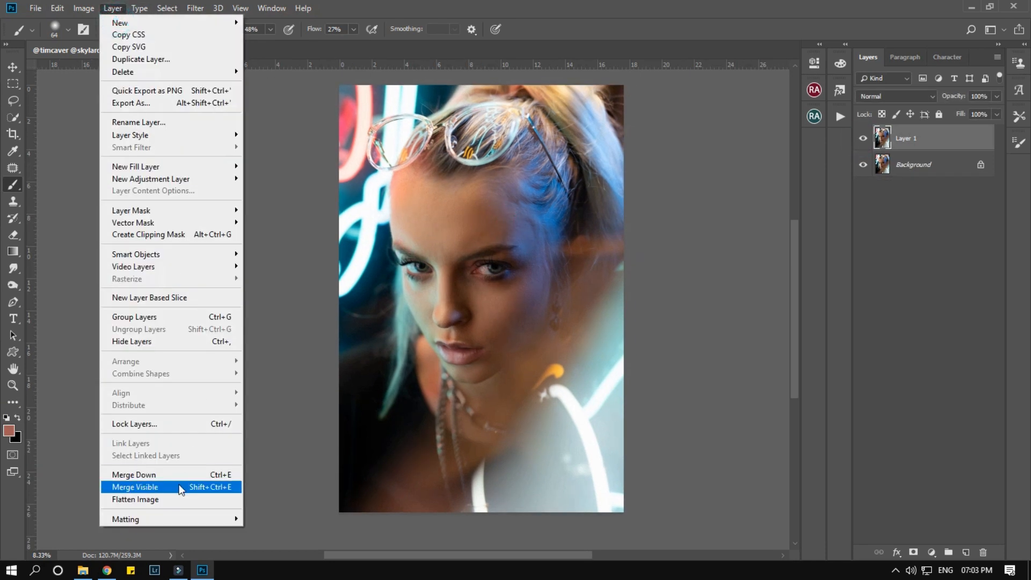
left_click(184, 486)
left_click_drag(289, 312, 272, 329)
left_click_drag(647, 386, 642, 387)
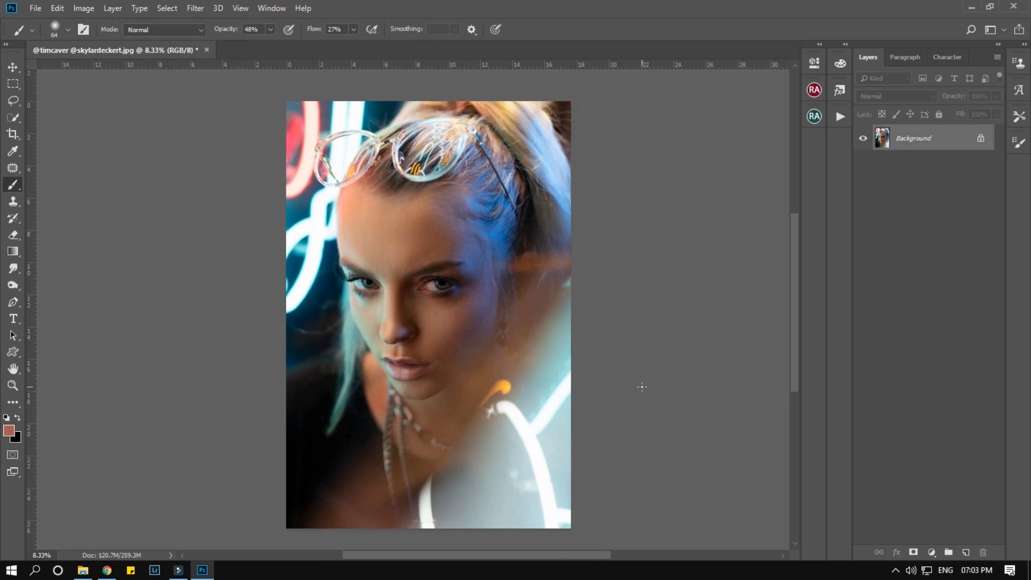
Step: Duplicate the Background layer and add a Color Lookup adjustment with a teal-and-orange 3DLUT look
key("ctrl+j")
left_click(933, 550)
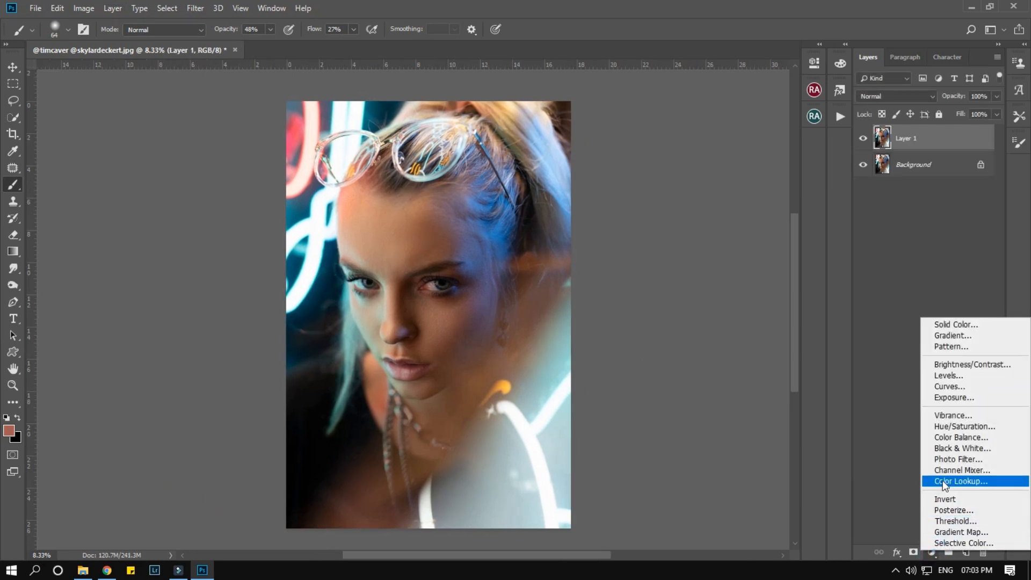
left_click(942, 482)
left_click(753, 103)
left_click(744, 69)
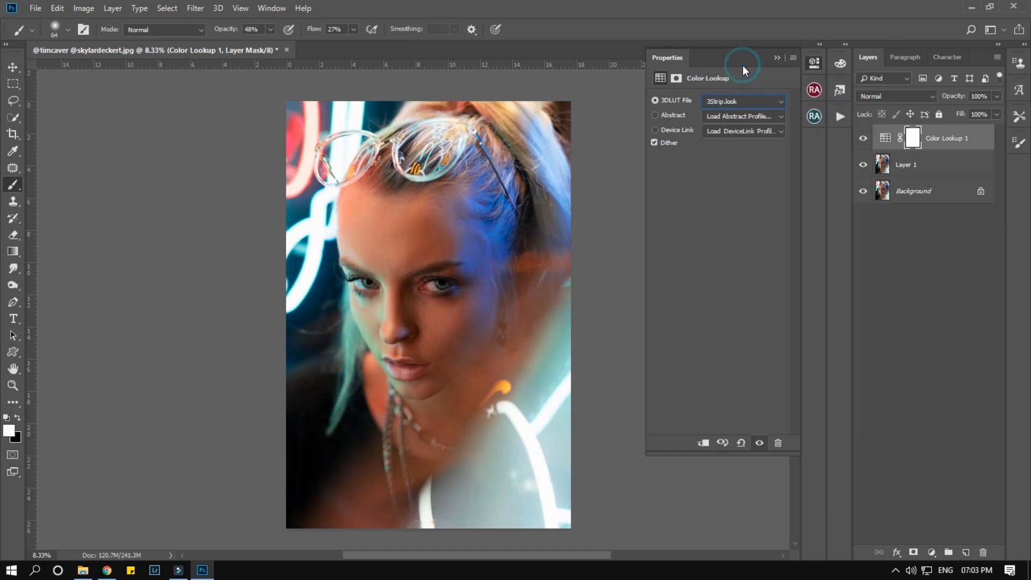
left_click(779, 54)
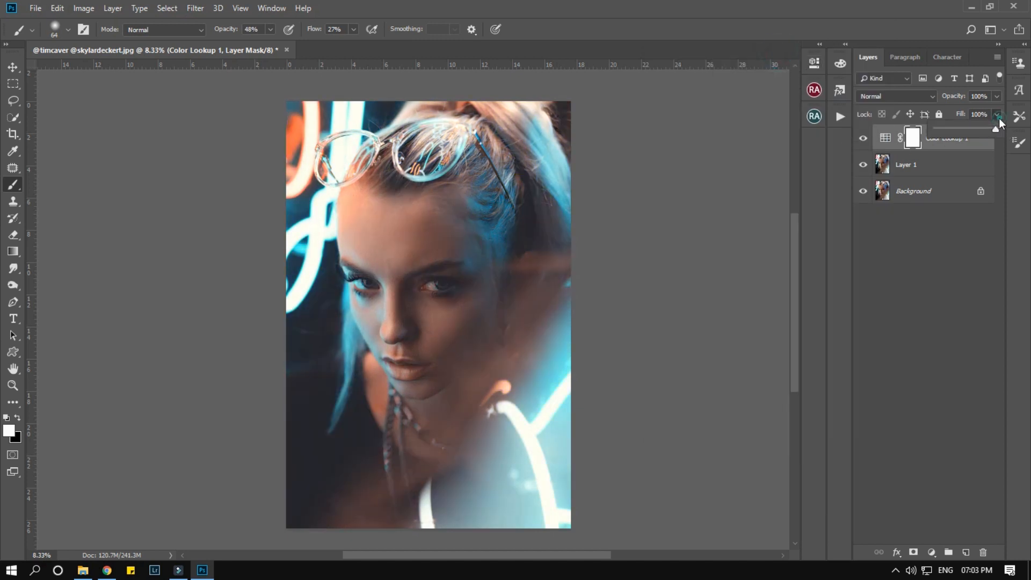
Step: Lower the Color Lookup 1 layer's fill to 26%, compare the grade on and off, and merge all visible layers
left_click(943, 140)
left_click(864, 142)
left_click(864, 142)
left_click(864, 142)
left_click(864, 142)
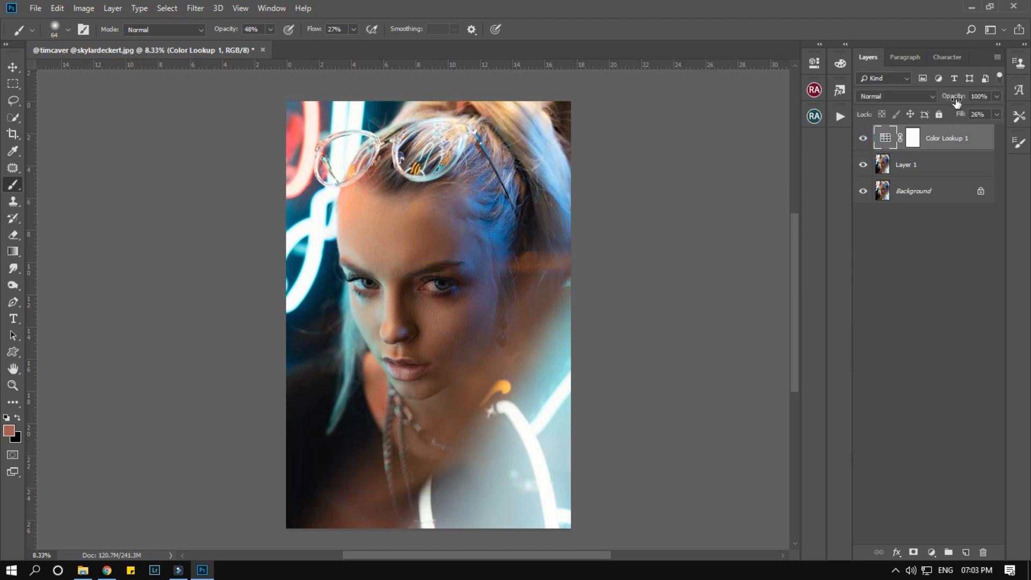
left_click_drag(960, 113, 952, 101)
left_click(124, 10)
left_click(193, 487)
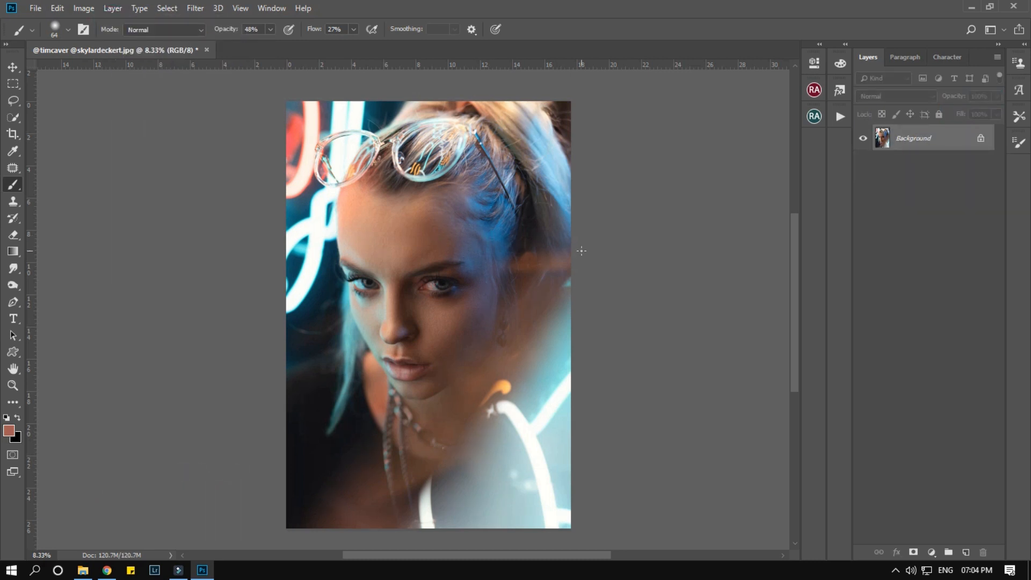
left_click(14, 67)
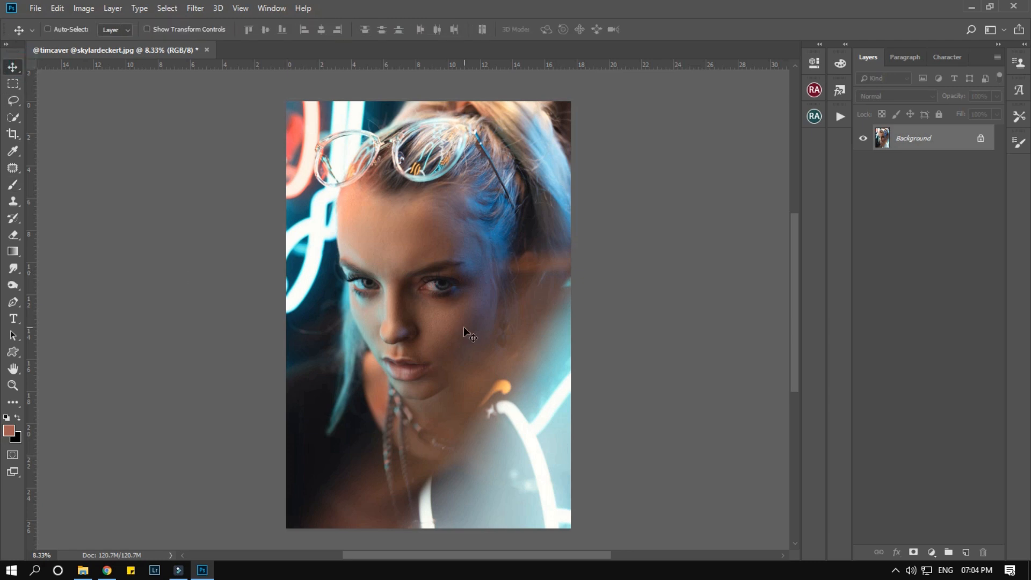
key("ctrl+l")
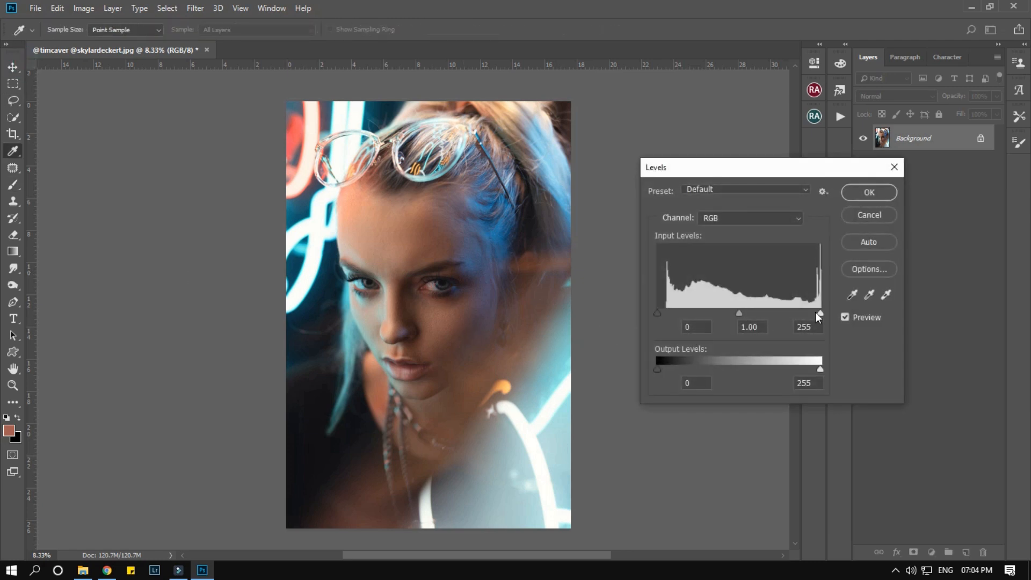
left_click_drag(817, 313, 799, 313)
left_click(858, 216)
Step: Duplicate the Background layer and brighten the copy with Levels, setting the white input level to 235
key("ctrl+j")
key("ctrl+l")
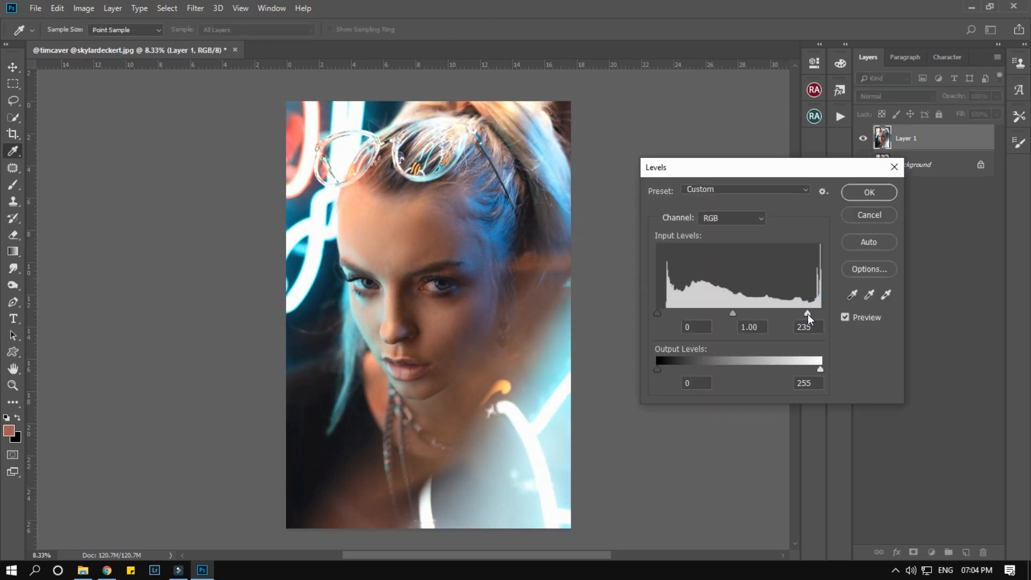
left_click(844, 317)
left_click(845, 317)
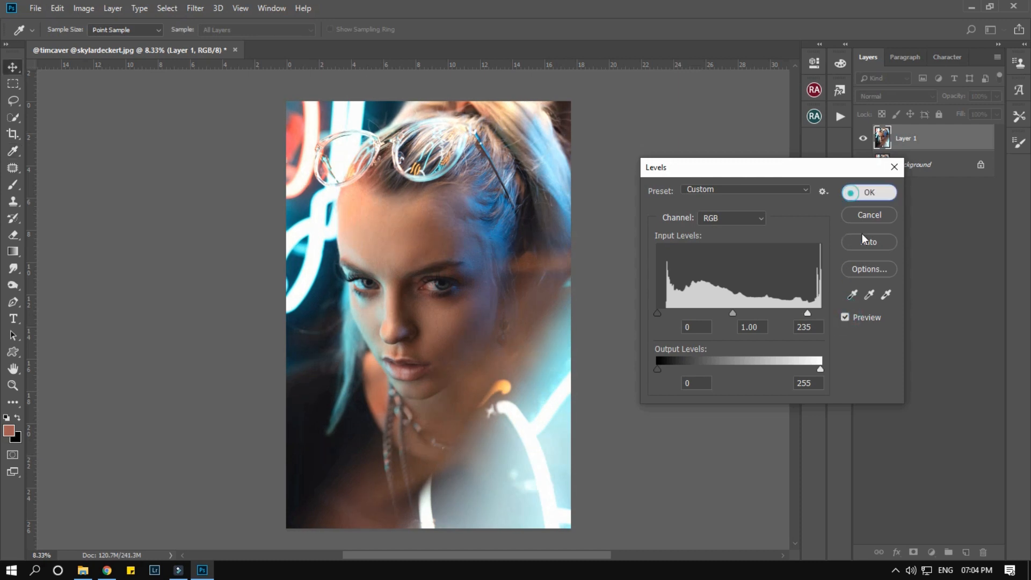
Step: Apply the Levels change and add an empty layer above Layer 1 for brush painting
left_click(850, 193)
left_click(963, 552)
left_click(16, 185)
mouse_move(327, 269)
left_mouse_down()
mouse_move(404, 258)
mouse_move(390, 267)
left_mouse_up()
mouse_move(451, 290)
left_mouse_down()
mouse_move(413, 436)
mouse_move(426, 240)
mouse_move(409, 212)
left_mouse_up()
key("ctrl+z")
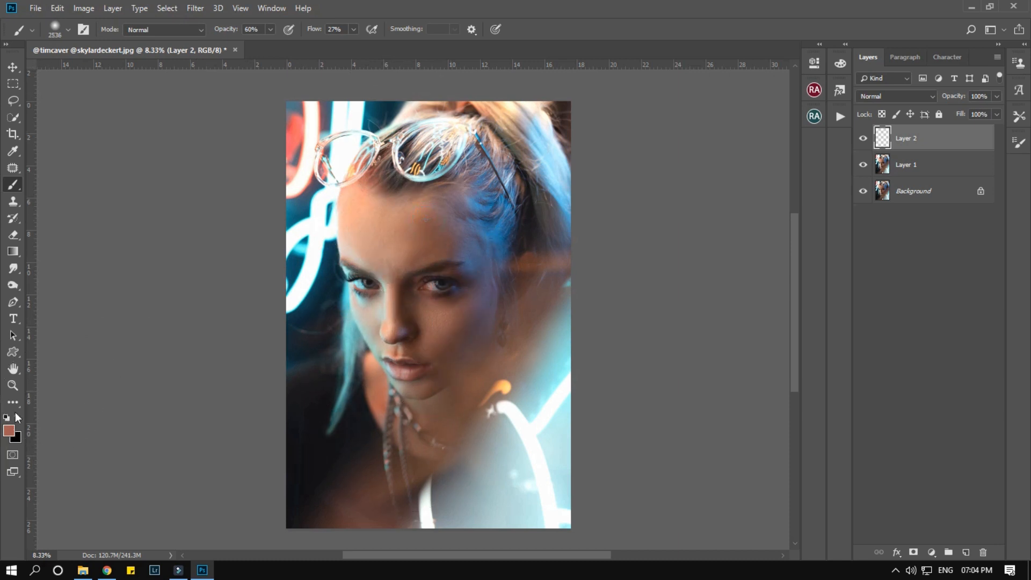
Step: Choose a green foreground color, paint it softly over the hair and the portrait's upper edge, and brush white over the glasses
left_click(9, 431)
left_click(861, 450)
mouse_move(773, 376)
left_mouse_down()
mouse_move(794, 346)
mouse_move(768, 327)
left_mouse_up()
left_click(947, 322)
mouse_move(552, 98)
left_mouse_down()
mouse_move(508, 83)
mouse_move(603, 267)
mouse_move(559, 202)
mouse_move(409, 160)
mouse_move(587, 172)
mouse_move(357, 92)
left_mouse_up()
left_click(17, 417)
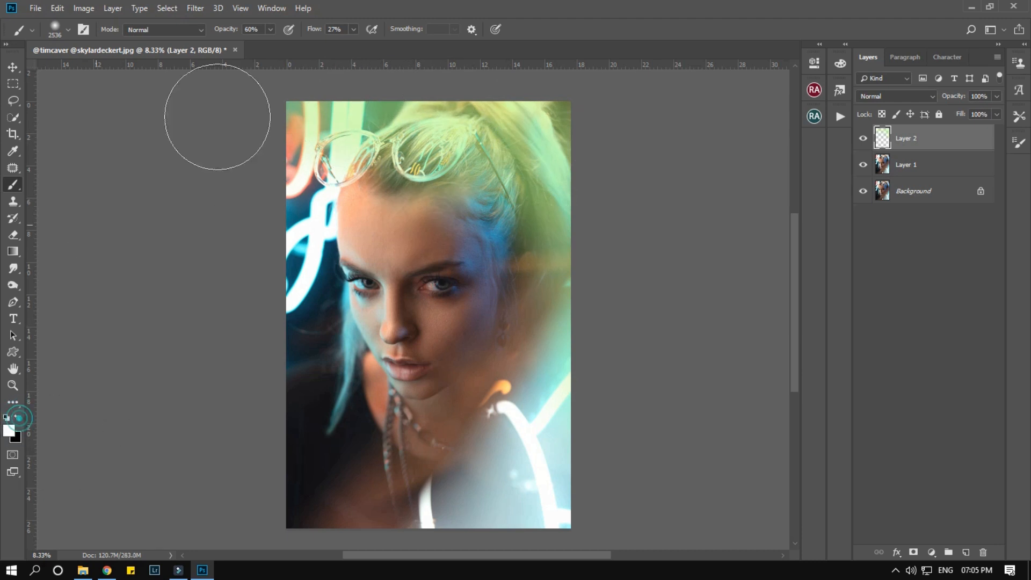
mouse_move(365, 151)
left_mouse_down()
mouse_move(481, 142)
mouse_move(511, 157)
left_mouse_up()
Step: Set Layer 2's blend mode to Overlay and lower its fill to 68%
left_click(902, 95)
left_click(904, 224)
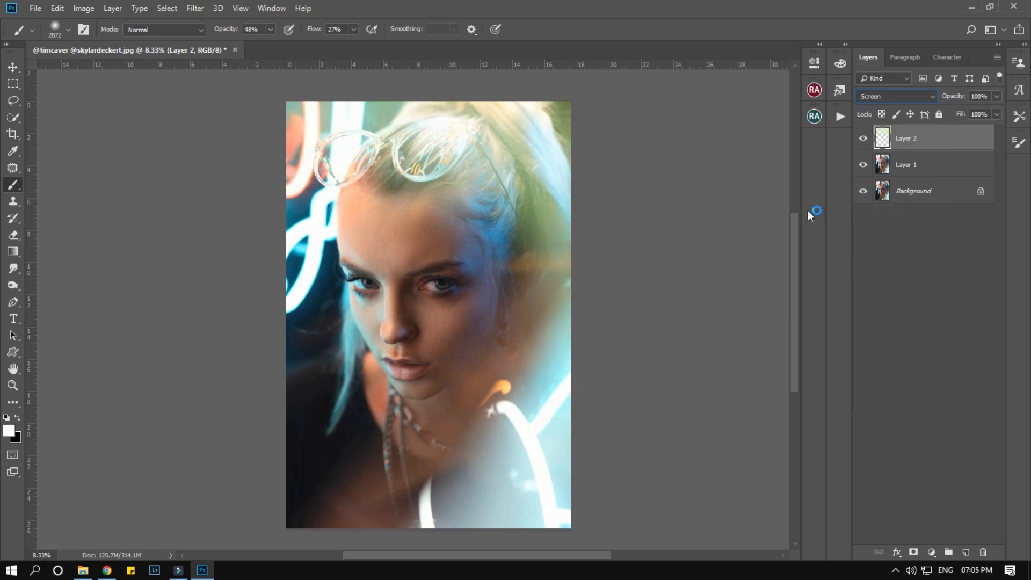
key("Down")
key("Down")
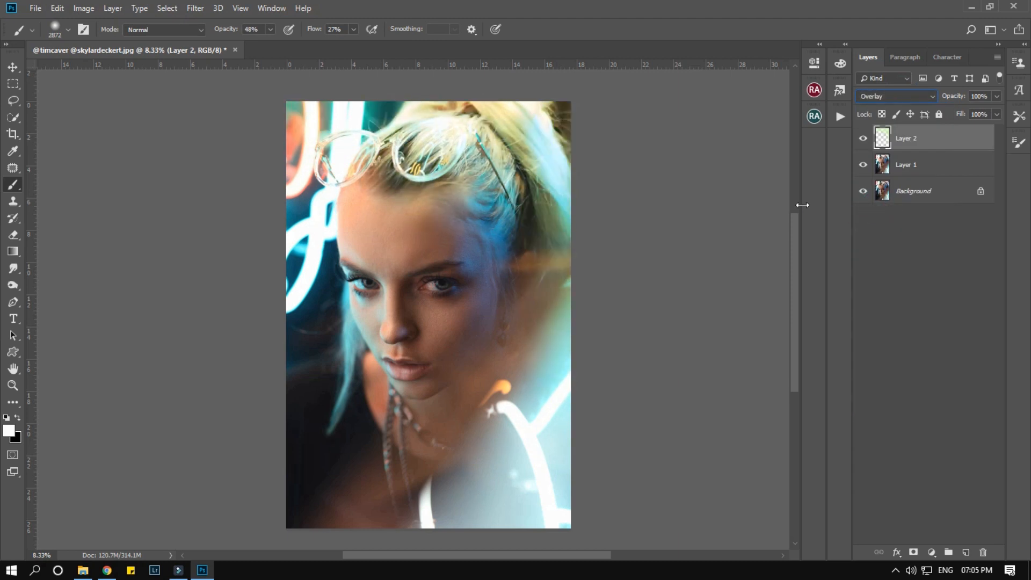
left_click(995, 115)
left_click_drag(990, 121, 968, 132)
Step: Shift the painted glow on Layer 2 with Hue/Saturation, setting the hue to -57
left_click(112, 8)
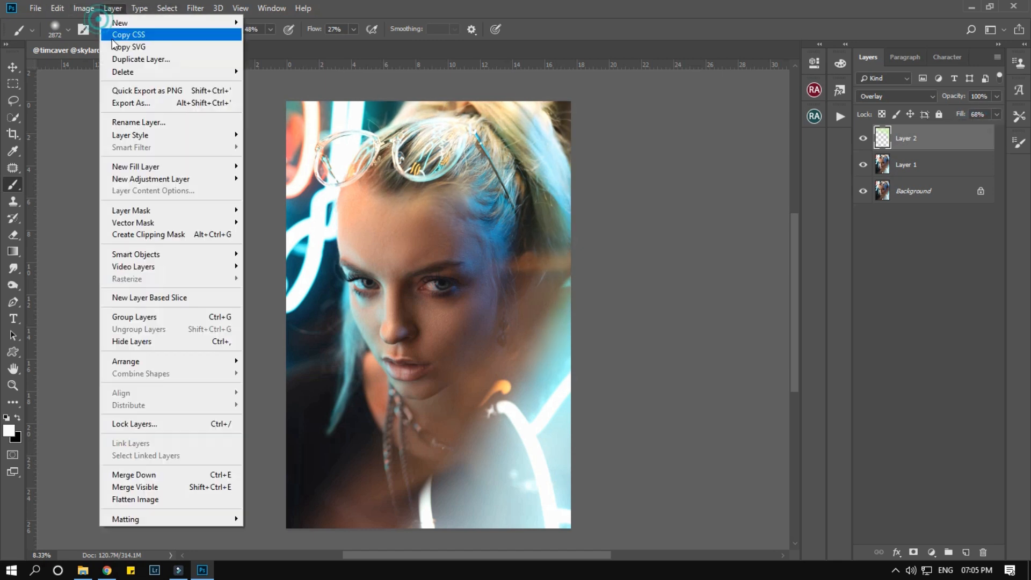
left_click(99, 42)
left_click(245, 109)
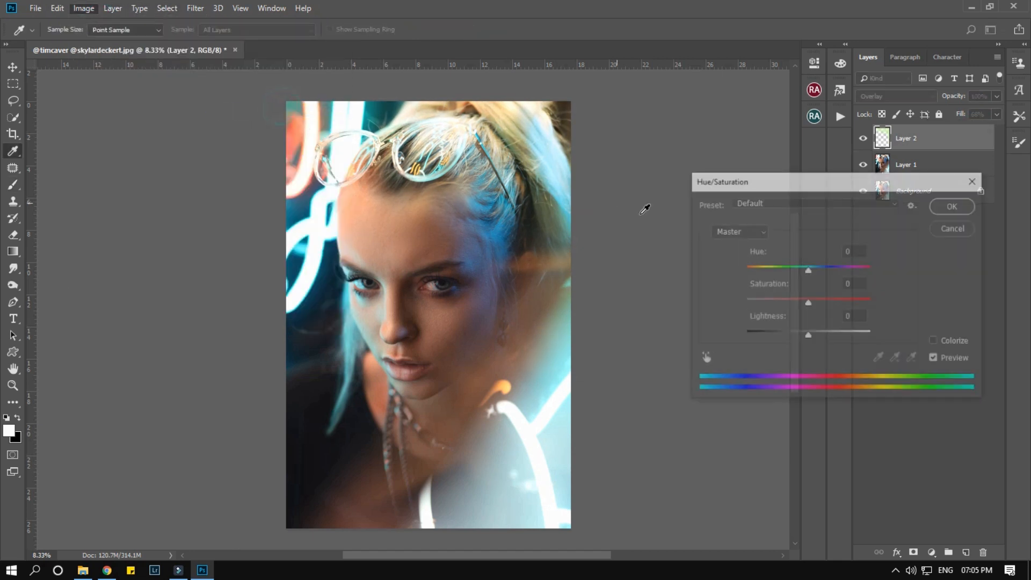
left_click_drag(808, 270, 776, 278)
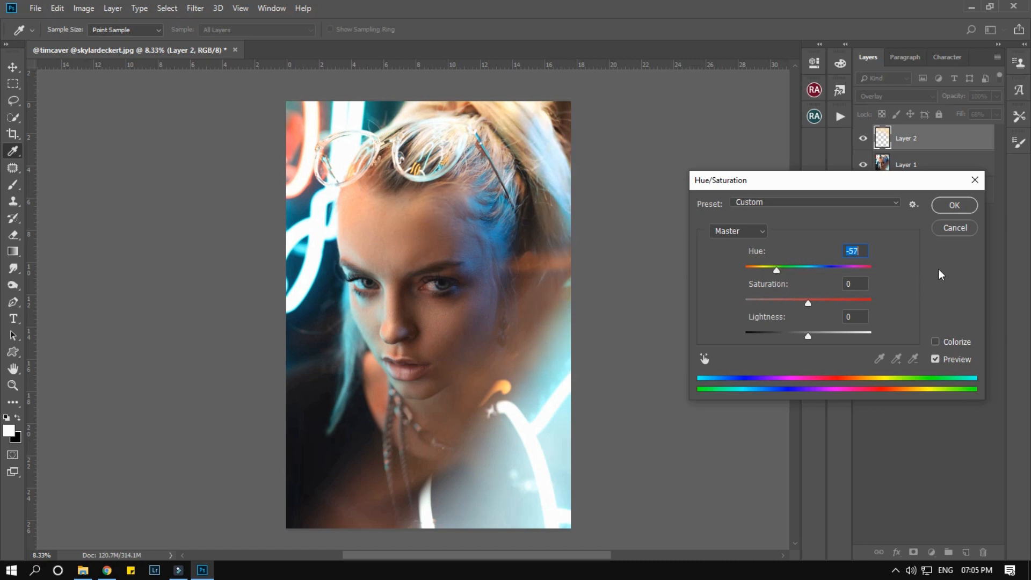
left_click(940, 209)
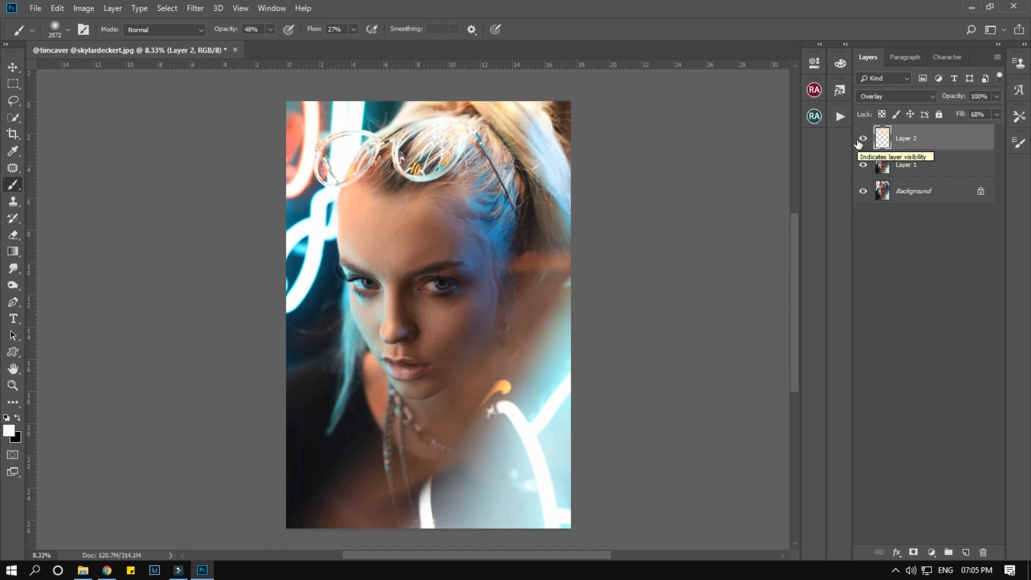
Step: Compare the painted glow on and off, merge Layer 2 down into Layer 1, and compare Layer 1 with the Background
left_click(862, 138)
left_click(863, 139)
left_click(863, 138)
left_click(863, 138)
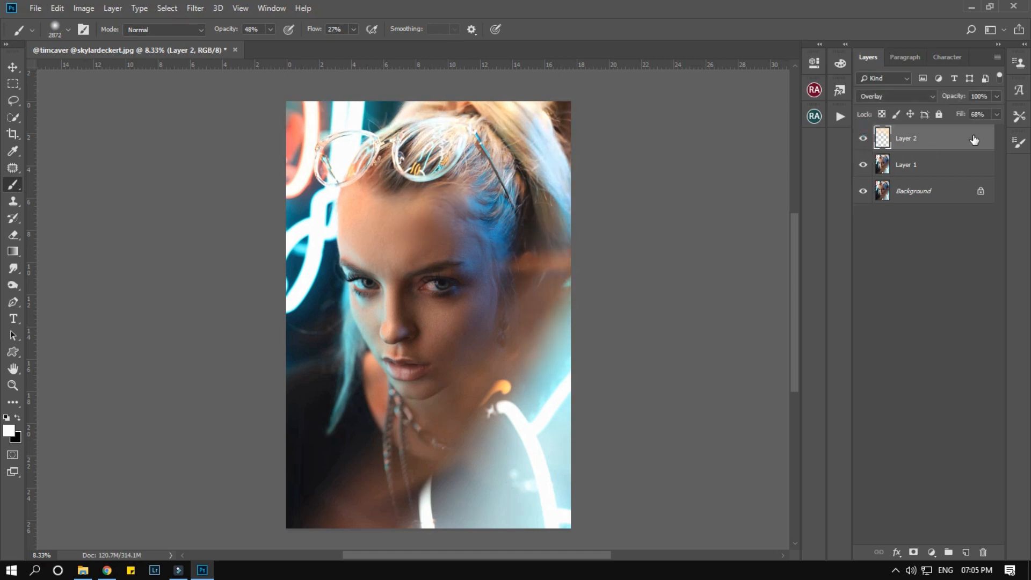
left_click(863, 138)
left_click(862, 138)
left_click(113, 9)
left_click(198, 475)
left_click(436, 267)
left_click(863, 138)
left_click(863, 139)
Step: Even out the skin in the middle of the forehead with the Patch tool
left_click(449, 252)
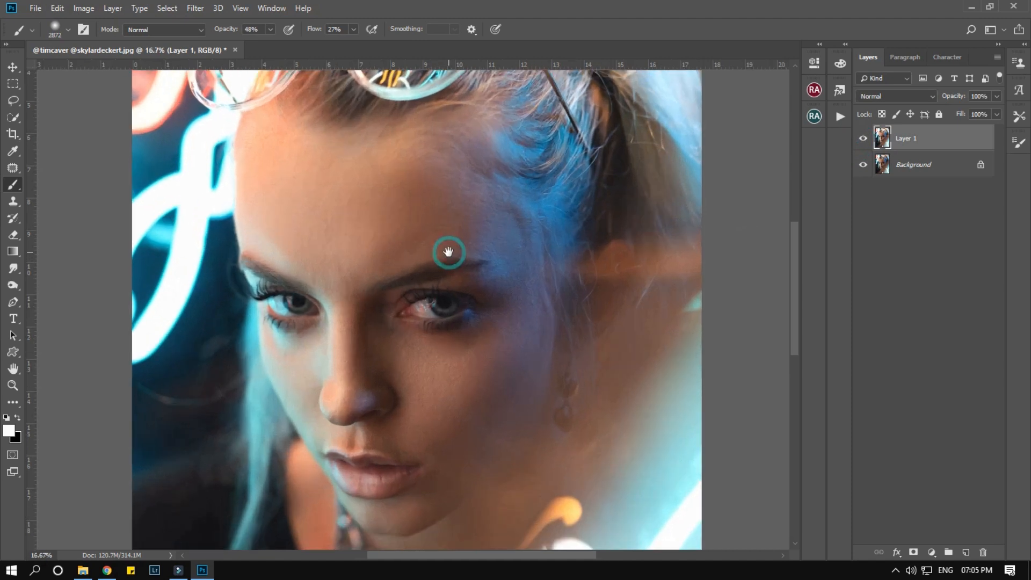
left_click(281, 181)
key("j")
scroll(384, 239, "up", 1)
mouse_move(374, 181)
left_mouse_down()
mouse_move(392, 249)
mouse_move(412, 225)
left_mouse_up()
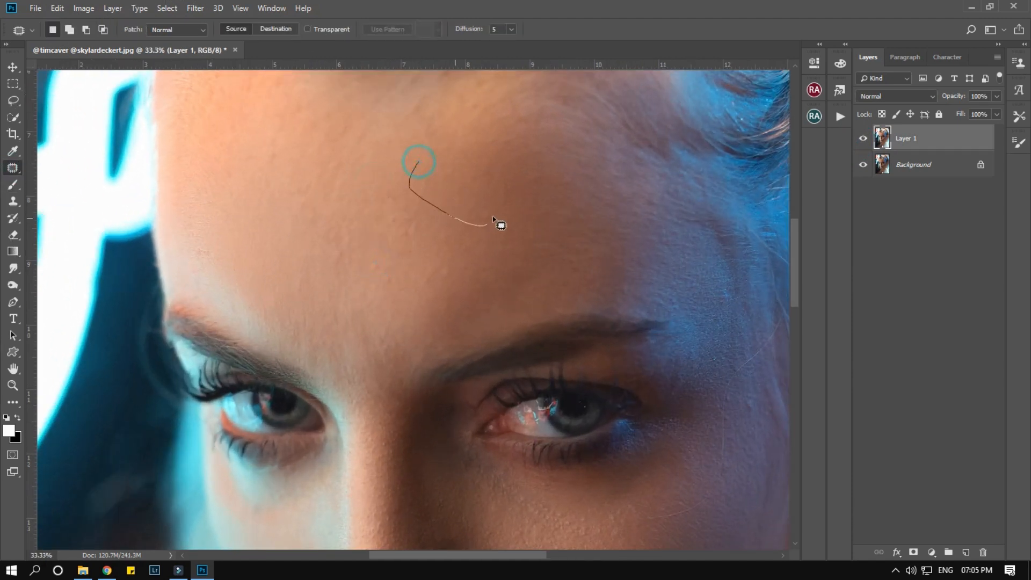
left_click(480, 181)
Step: Patch the stray hairs and skin marks on the cheek and temple beside the blue-lit eye
scroll(476, 242, "down", 1)
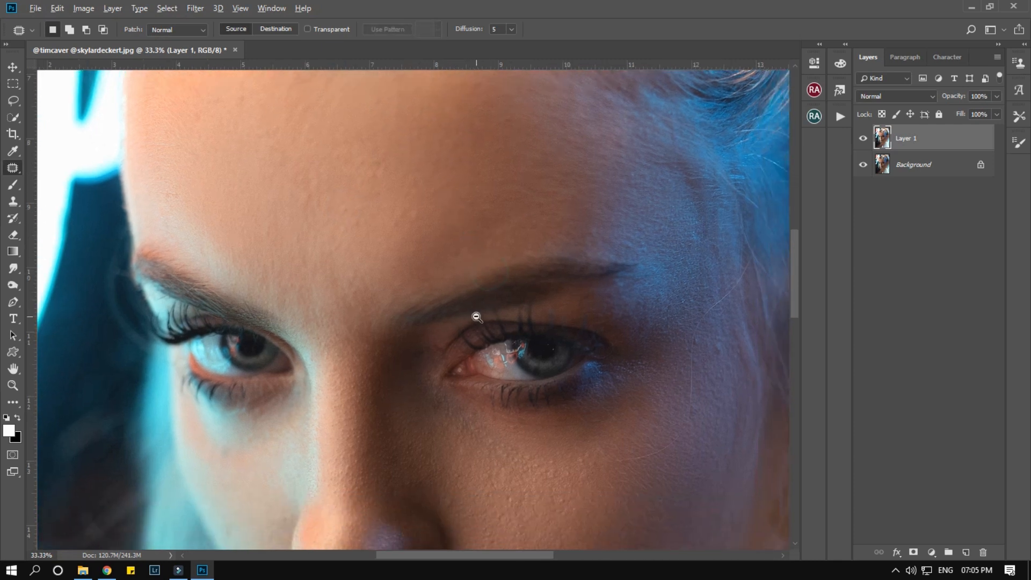
scroll(476, 315, "down", 1)
scroll(473, 276, "up", 2)
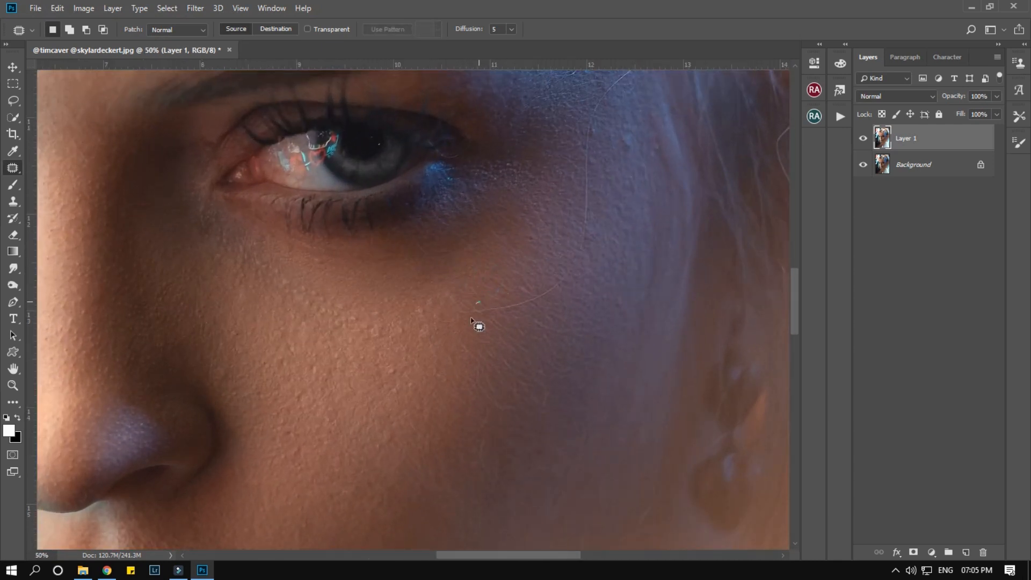
mouse_move(568, 237)
left_mouse_down()
mouse_move(529, 343)
mouse_move(556, 300)
mouse_move(552, 265)
mouse_move(518, 424)
mouse_move(527, 341)
mouse_move(557, 334)
mouse_move(530, 241)
left_mouse_up()
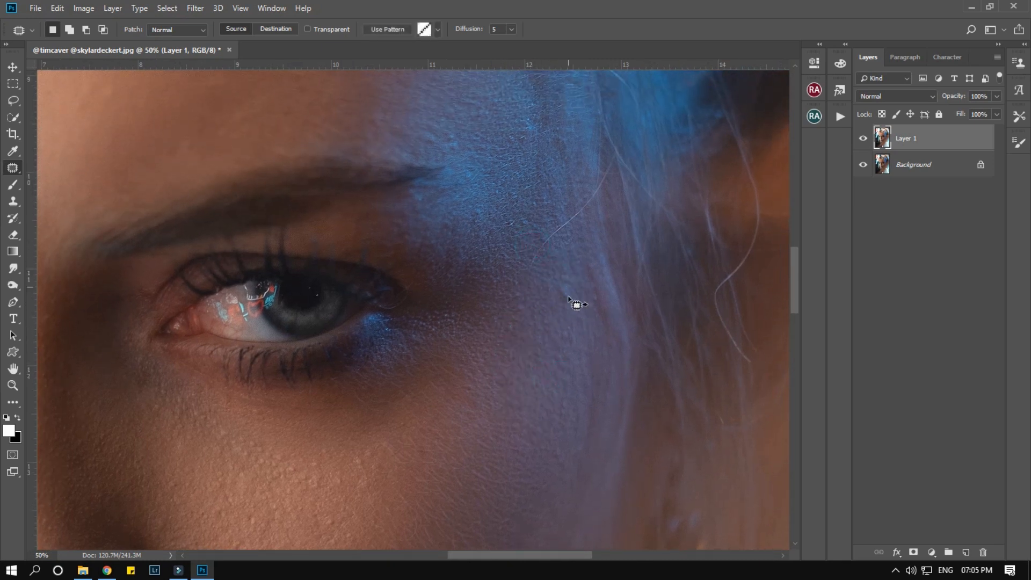
scroll(549, 336, "up", 3)
mouse_move(530, 325)
left_mouse_down()
mouse_move(601, 241)
mouse_move(573, 205)
left_mouse_up()
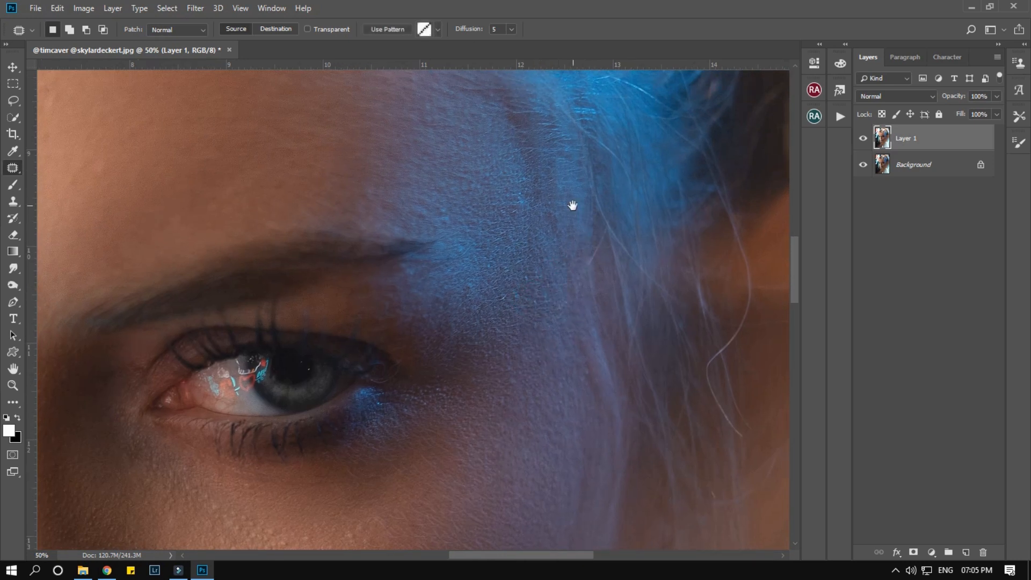
scroll(572, 205, "down", 3)
left_click_drag(505, 224, 523, 282)
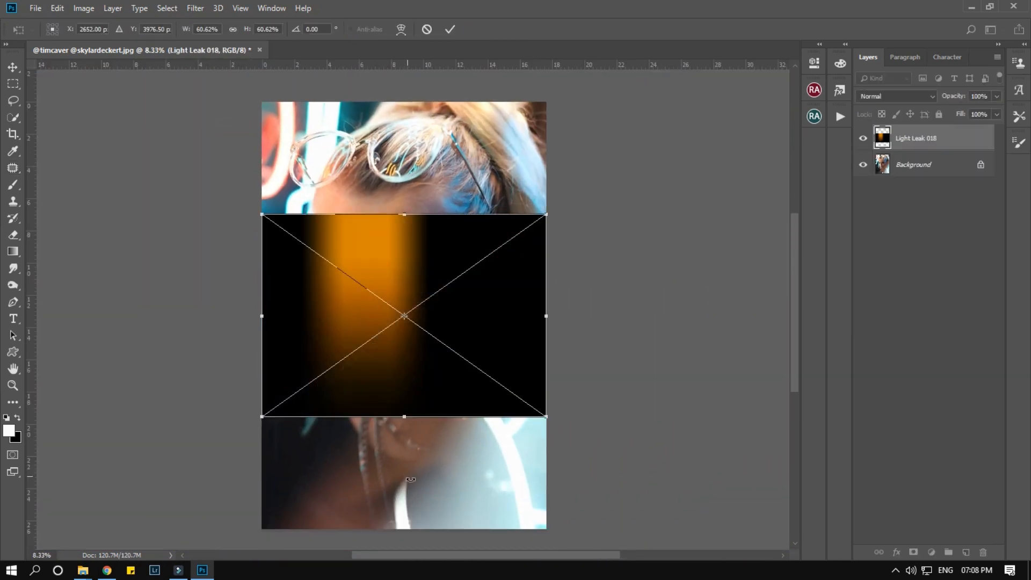
Step: Narrow, lengthen and rotate the Light Leak 018 image into a tall tilted streak along the portrait's left side
left_click_drag(548, 419, 460, 426)
left_click_drag(514, 396, 352, 409)
scroll(346, 323, "down", 1)
left_click_drag(421, 411, 466, 483)
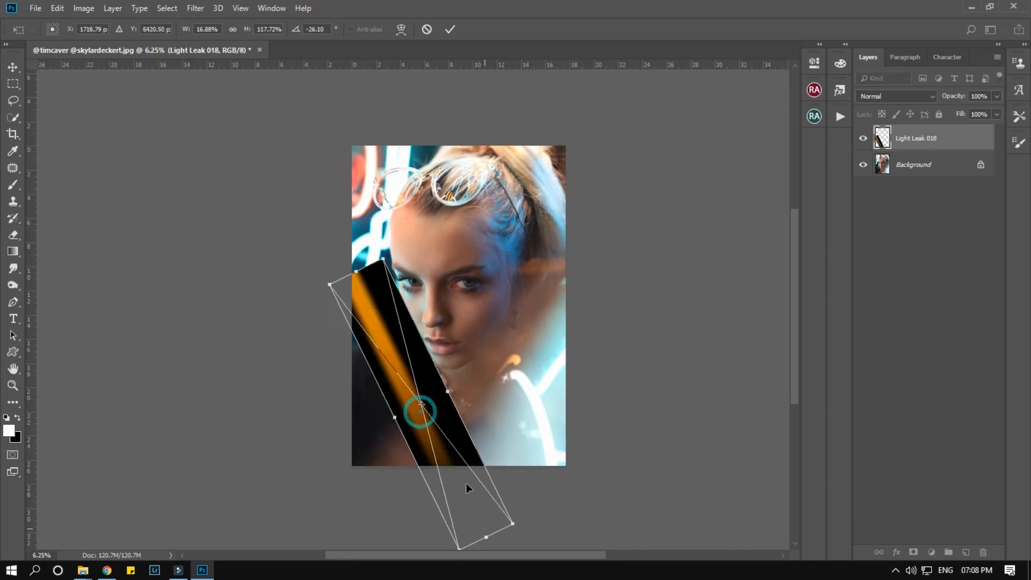
left_click_drag(361, 268, 322, 172)
left_click_drag(473, 252, 502, 311)
key("Return")
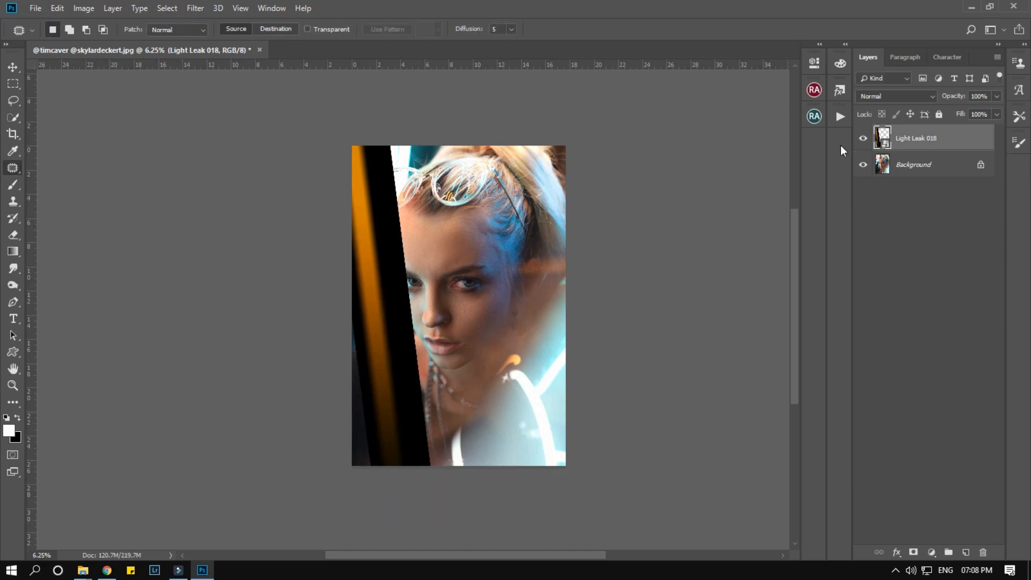
Step: Set the Light Leak 018 layer's blend mode to Screen and reshape the streak over the dark area left of the face
left_click(895, 96)
left_click(881, 201)
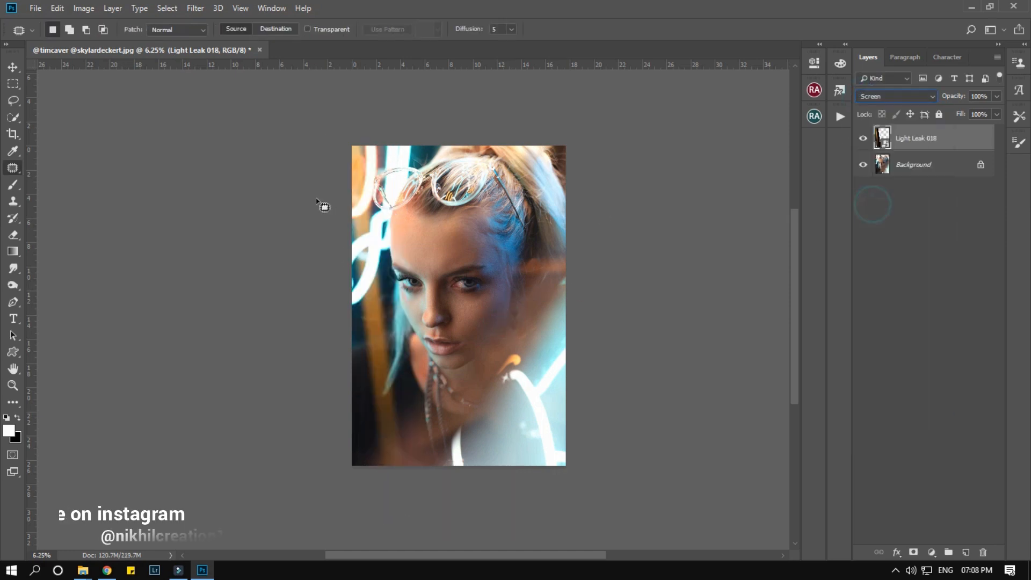
left_click(14, 69)
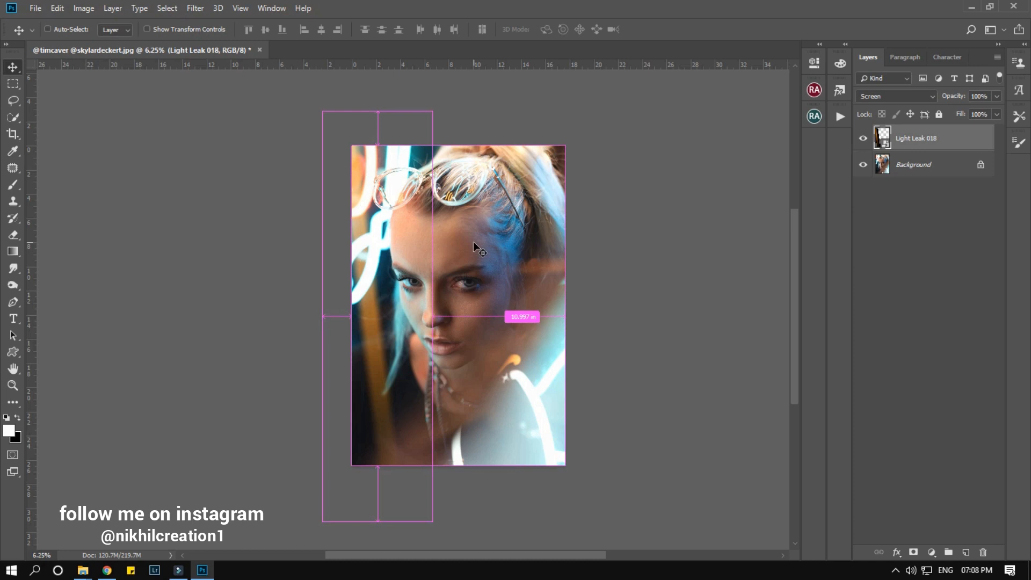
key("ctrl+t")
left_click_drag(380, 319, 372, 244)
key("Return")
Step: Duplicate the orange light streak and place the copy beside the first one, rotated to about -8.7°
key("ctrl+j")
key("ctrl+t")
left_click_drag(460, 299, 460, 298)
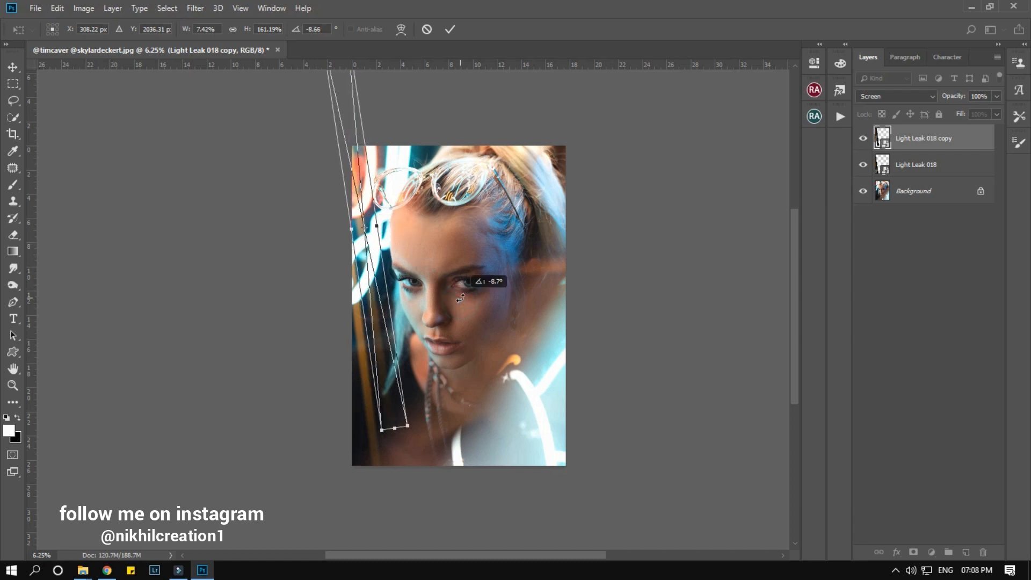
key("Return")
Step: Duplicate the light streak a second time and reposition the new copy higher along the portrait's left side
key("ctrl+j")
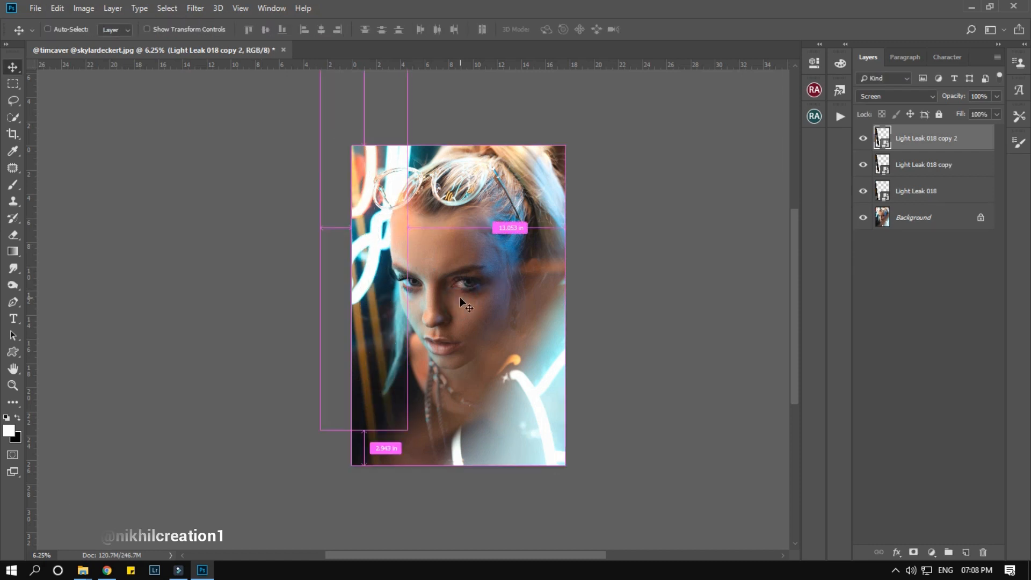
key("ctrl+t")
left_click_drag(382, 314, 384, 204)
key("Return")
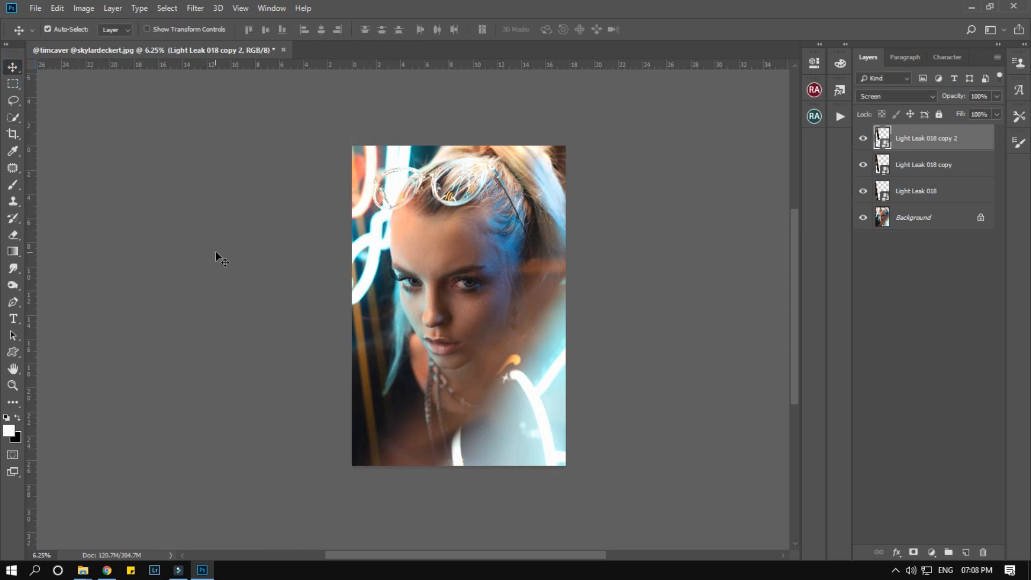
key("ctrl+t")
left_click_drag(387, 328, 383, 288)
key("Return")
Step: Rotate the second streak copy to about -108.4°, scale its width to 12.16%, and place it across the portrait's upper edge
key("ctrl+t")
left_click_drag(396, 357, 555, 324)
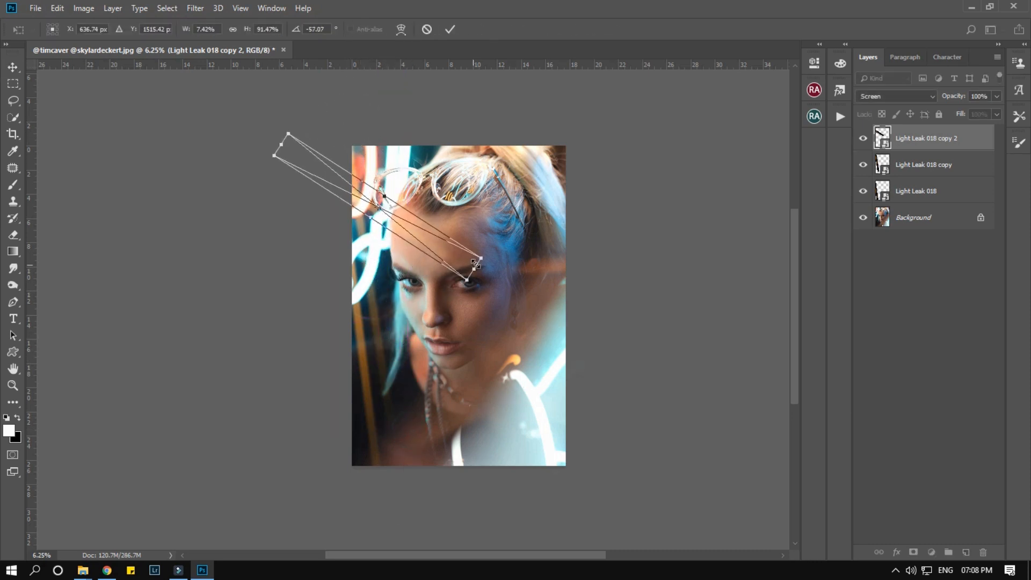
left_click_drag(383, 195, 561, 202)
left_click_drag(455, 197, 420, 167)
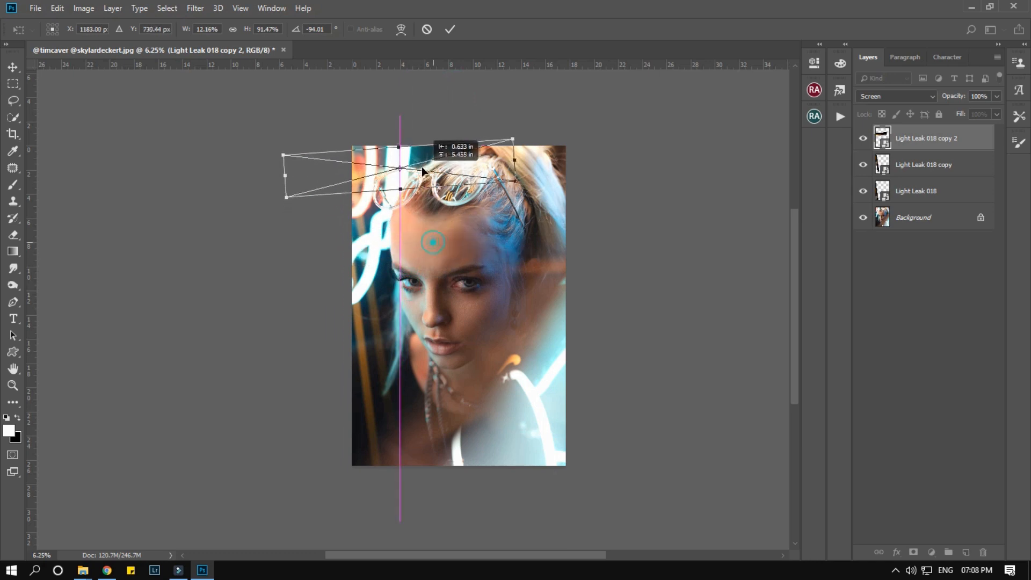
left_click_drag(462, 220, 468, 203)
key("Return")
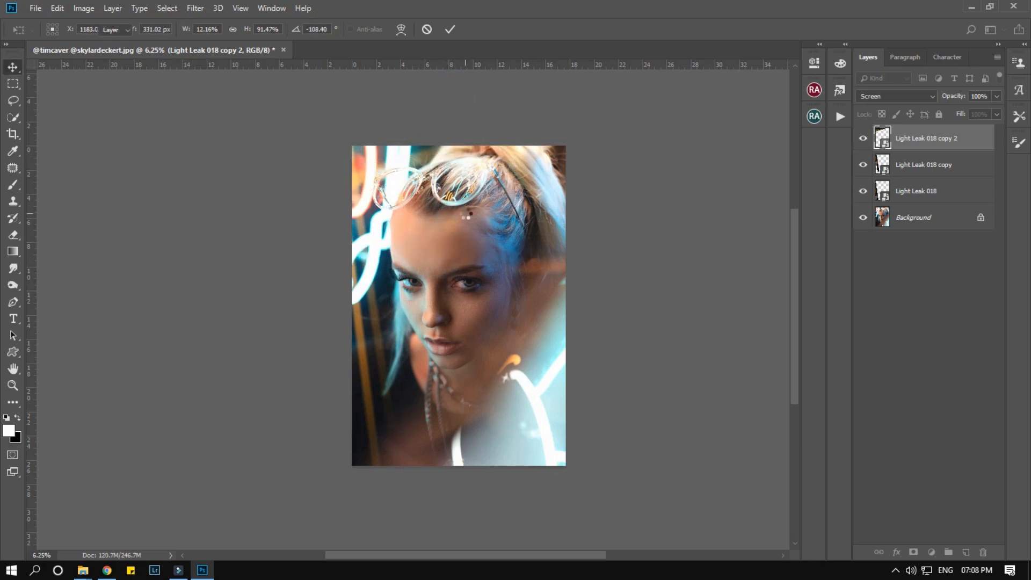
Step: Merge all the light leak layers into the Background
left_click(376, 338)
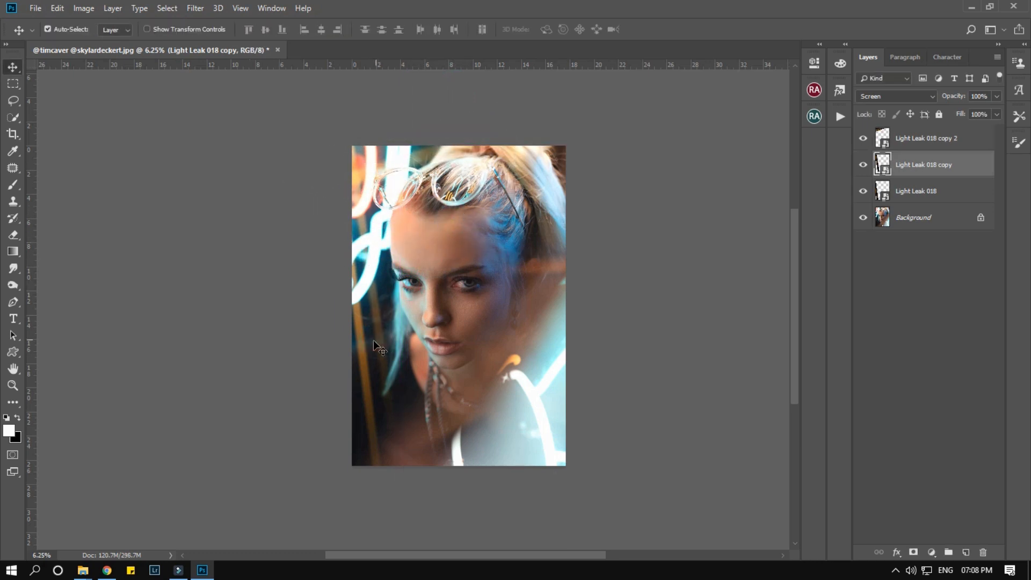
left_click(363, 344)
left_click(378, 340)
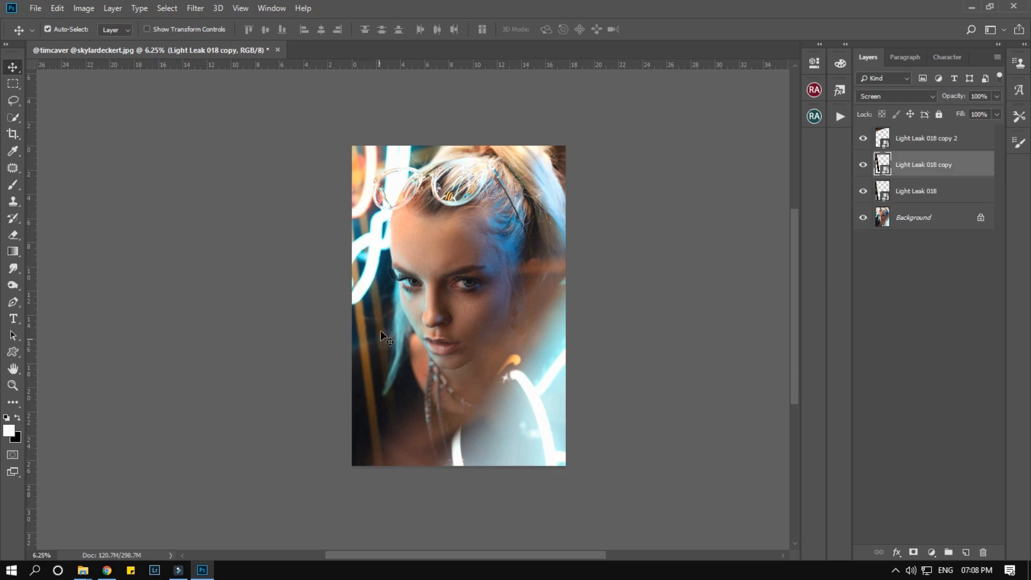
left_click(112, 8)
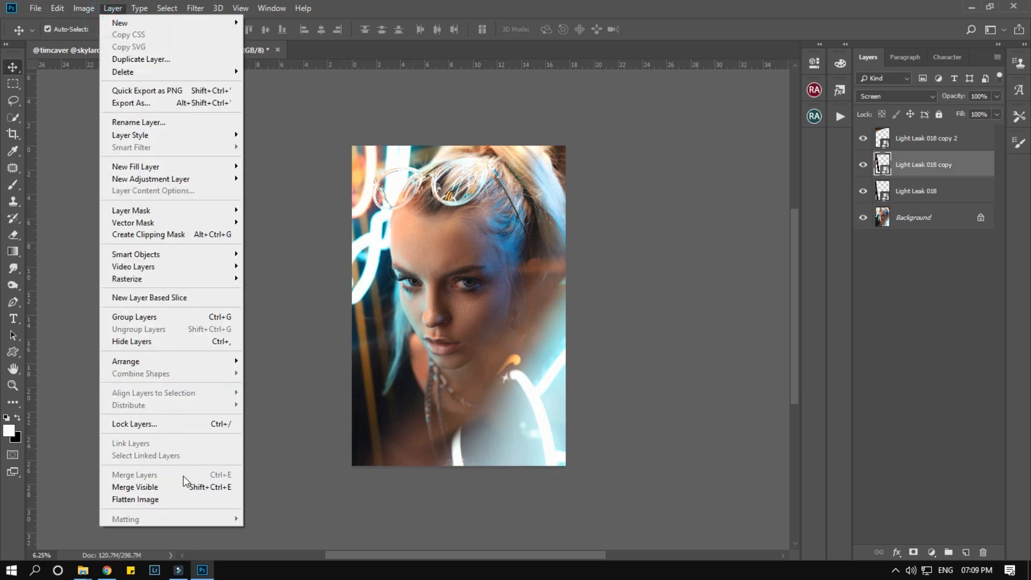
left_click(183, 493)
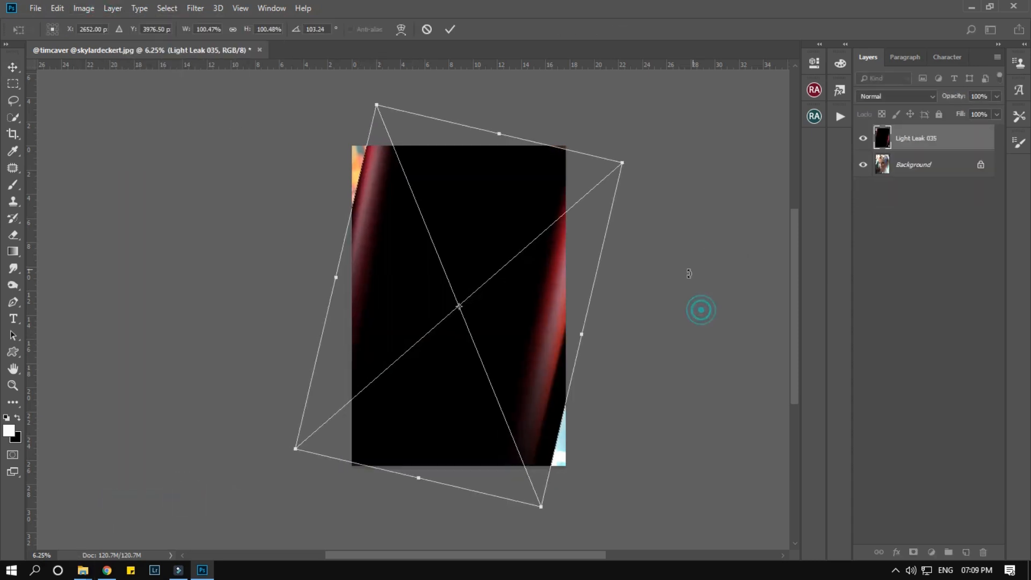
Step: Place the rotated Light Leak 035 along the portrait's right side, blend it with Screen, and rasterize its layer
left_click_drag(545, 324, 537, 295)
left_click(879, 99)
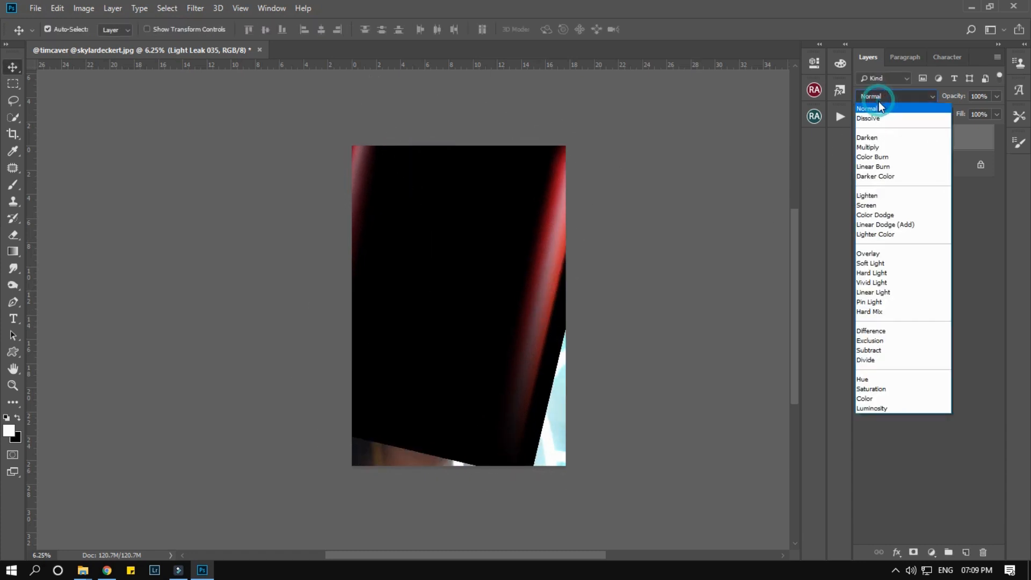
left_click(882, 199)
right_click(912, 138)
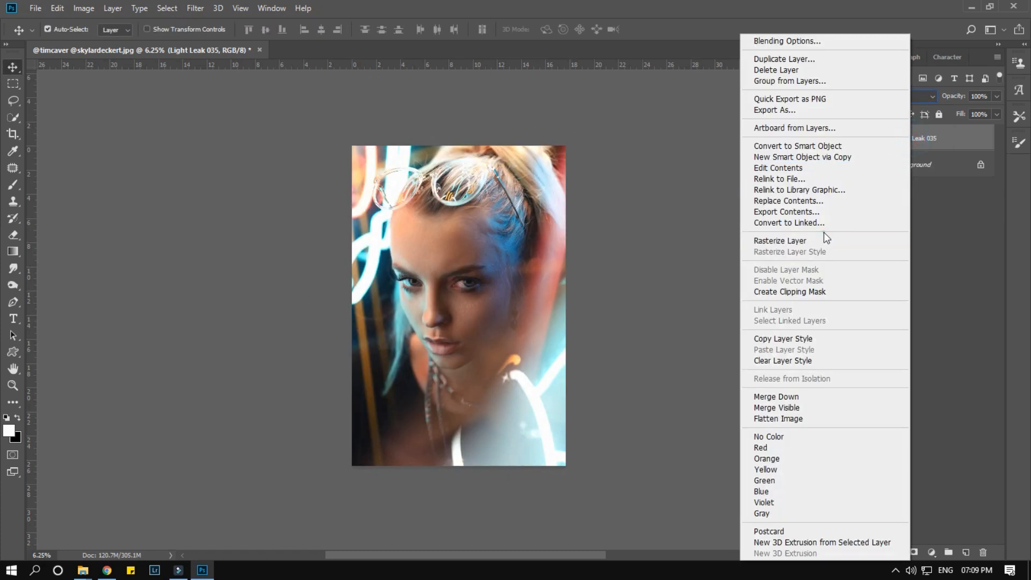
left_click(768, 240)
mouse_move(510, 319)
left_mouse_down()
mouse_move(528, 283)
mouse_move(542, 279)
mouse_move(536, 304)
left_mouse_up()
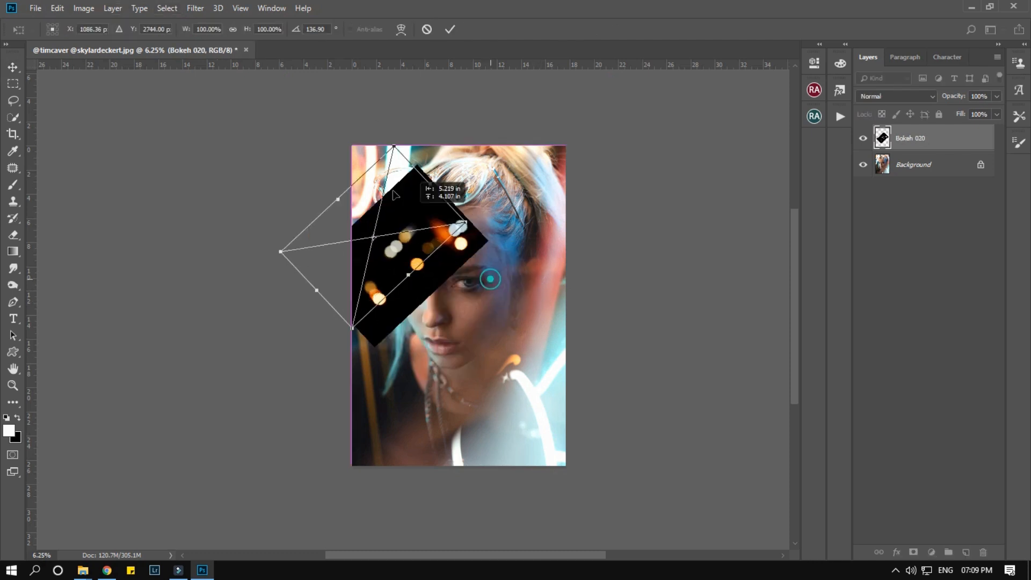
Step: Place the rotated Bokeh 020 image over the portrait's upper left corner and set its blend mode to Screen
left_click_drag(488, 279, 446, 251)
key("Return")
left_click(880, 96)
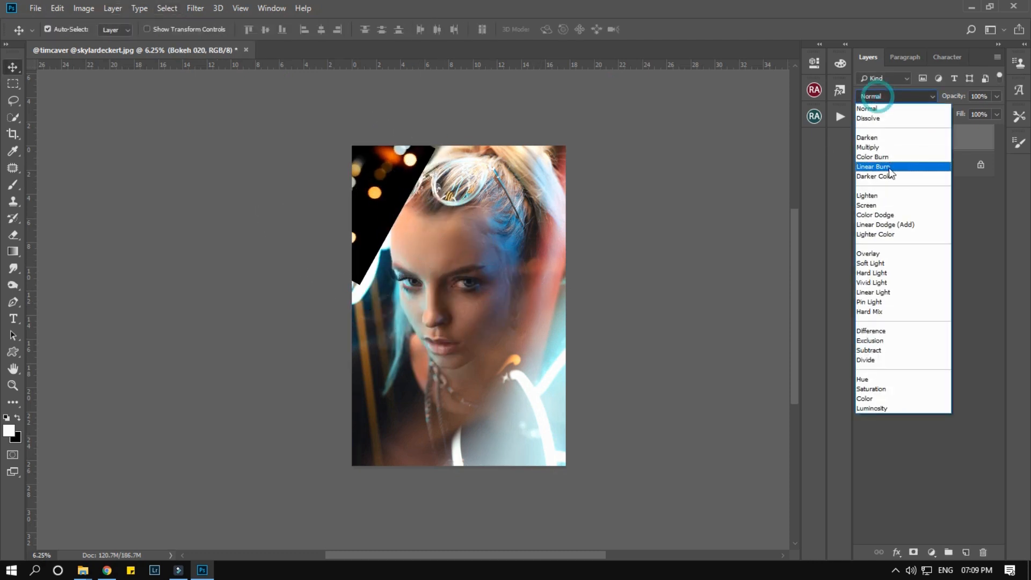
left_click(884, 202)
Step: Enlarge the bokeh to about 290%, rotate it to about 109°, and spread its lights across the portrait
key("ctrl+t")
left_click_drag(372, 291, 454, 414)
left_click_drag(635, 220, 539, 287)
key("Return")
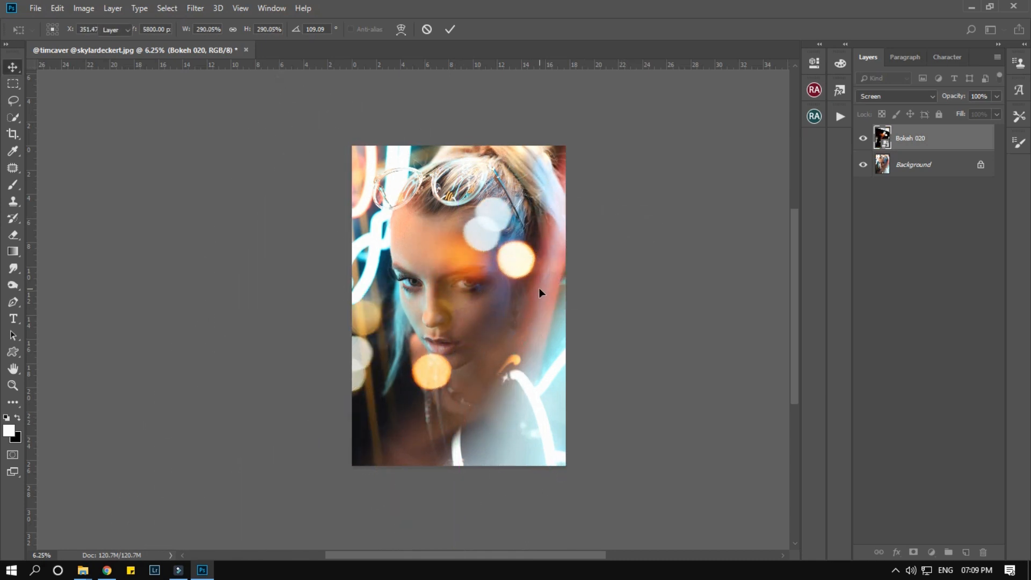
Step: Erase the bokeh lights covering the face, hair and neck with a 2800 px Eraser at 100% opacity and 100% flow
key("e")
left_click_drag(428, 317, 456, 281)
left_click(456, 281)
left_click(506, 230)
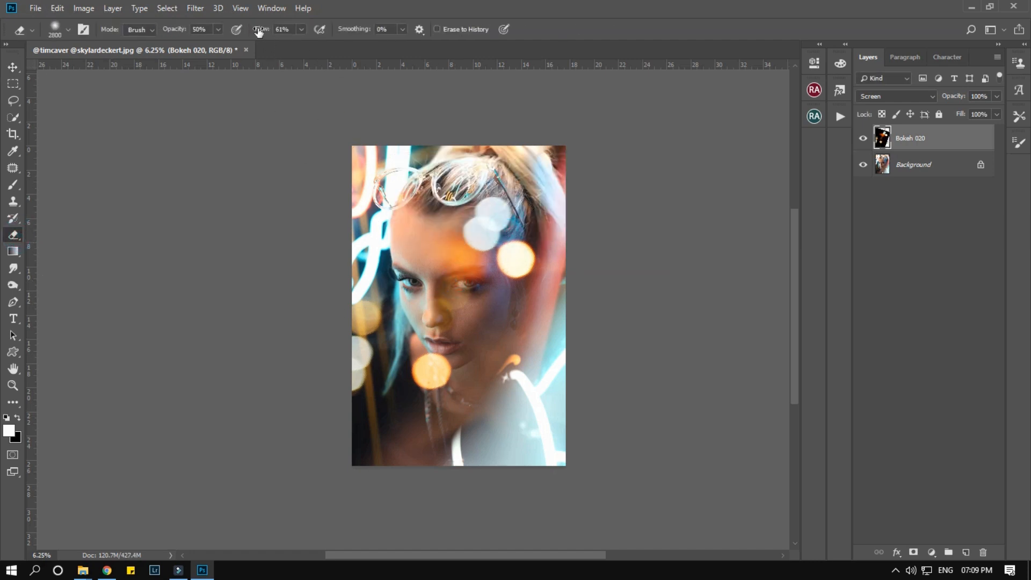
left_click_drag(169, 33, 419, 244)
mouse_move(499, 262)
left_mouse_down()
mouse_move(477, 237)
mouse_move(470, 258)
mouse_move(499, 265)
mouse_move(457, 355)
left_mouse_up()
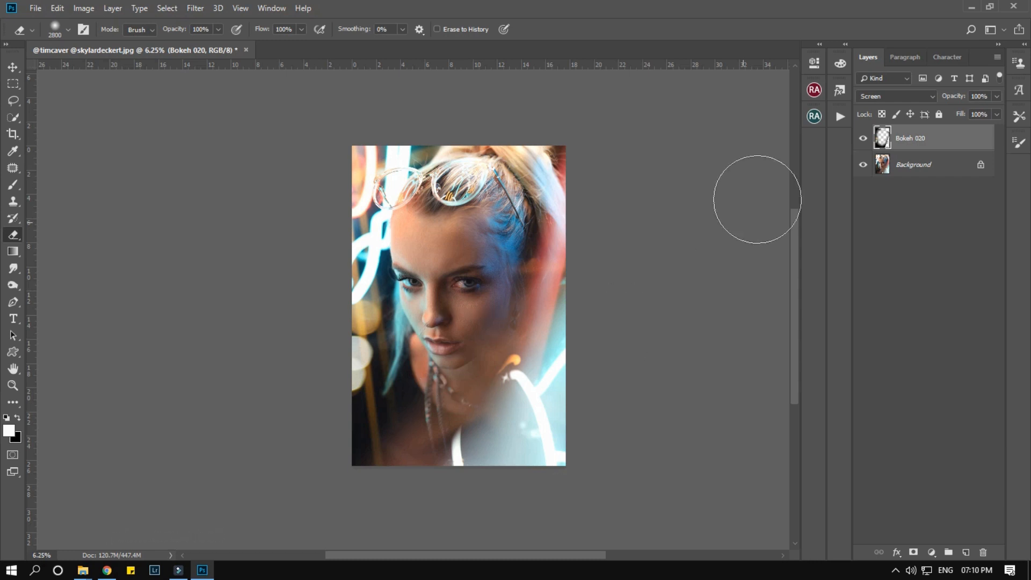
left_click(864, 141)
left_click(864, 141)
left_click(863, 141)
left_click(864, 141)
Step: Enlarge the remaining bokeh to about 109% and merge its layer into the Background
key("ctrl+t")
left_click_drag(583, 116, 572, 159)
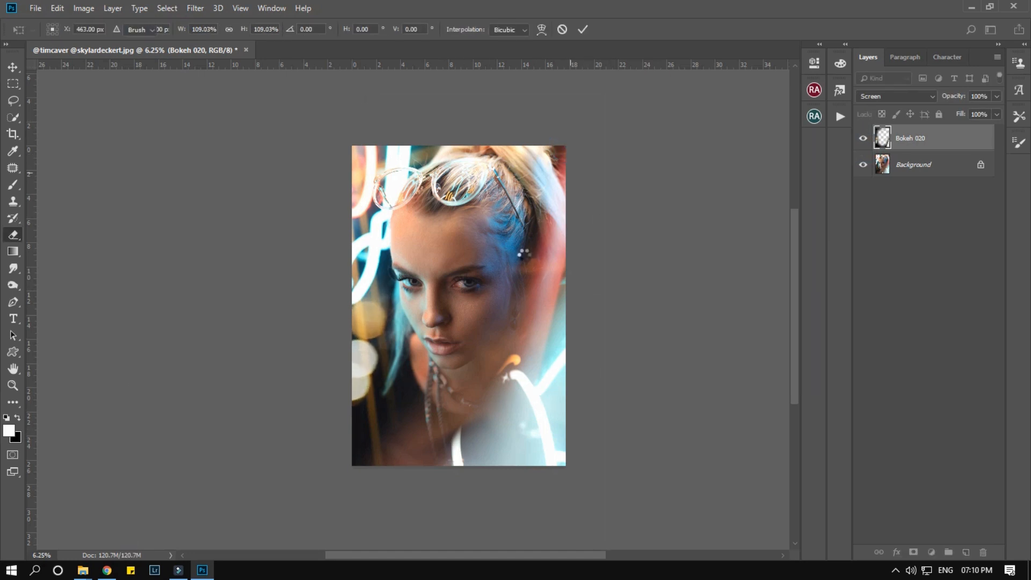
key("e")
left_click(863, 141)
left_click(863, 142)
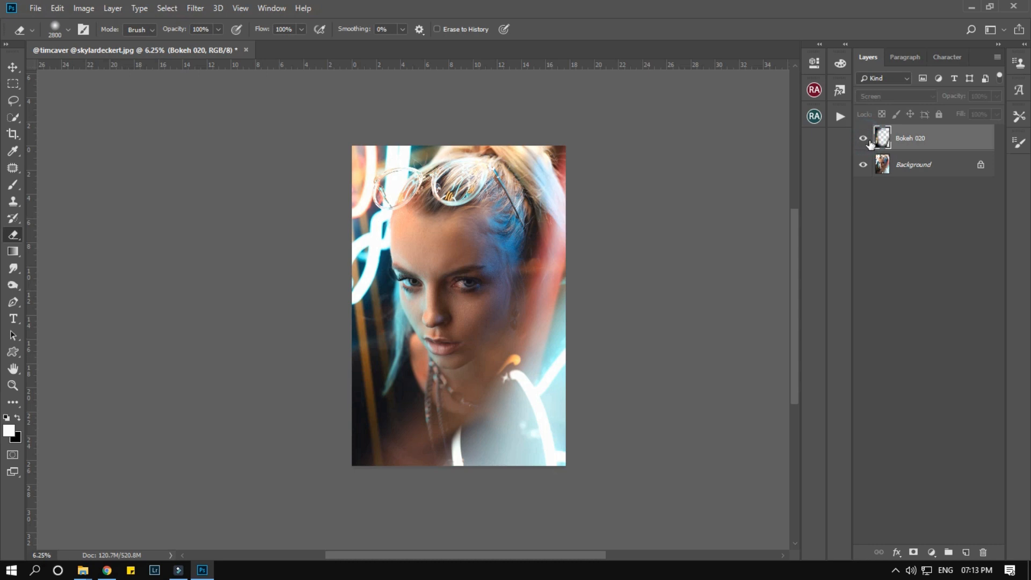
left_click(113, 8)
left_click(190, 486)
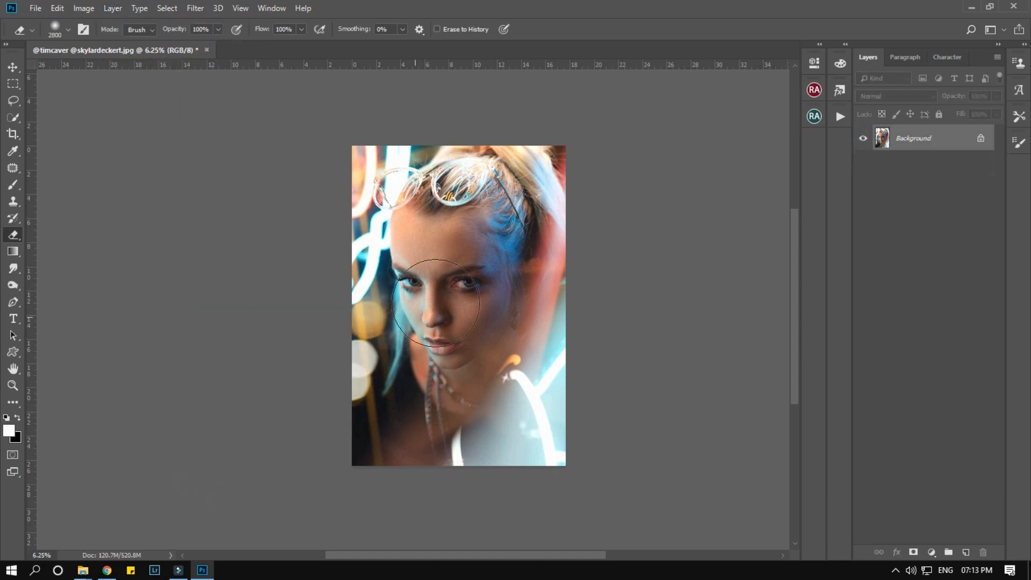
Step: Brighten the merged portrait with Levels by setting the RGB white input level to 242
key("ctrl+plus")
key("ctrl+l")
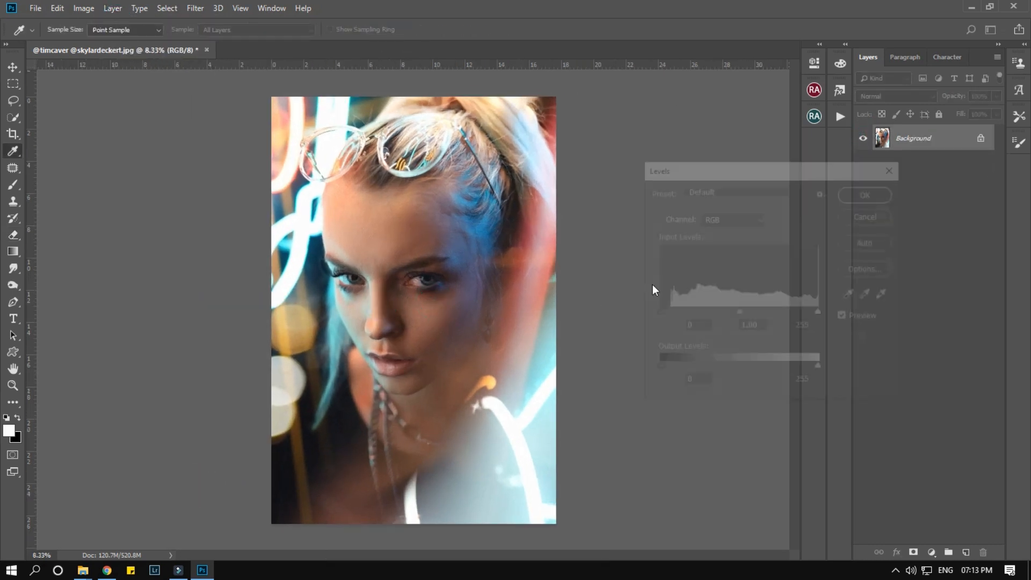
left_click_drag(817, 313, 813, 313)
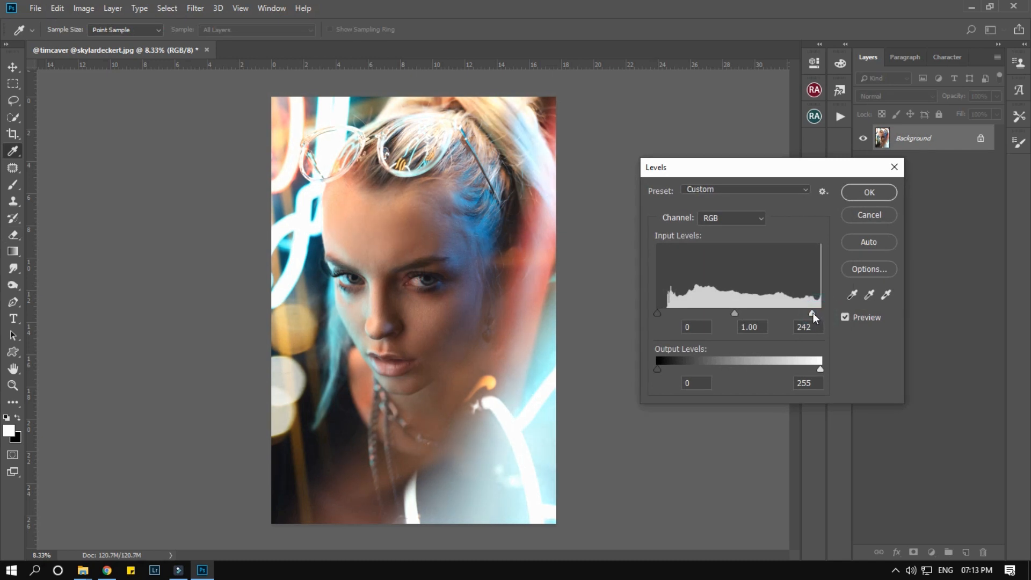
left_click(858, 192)
key("e")
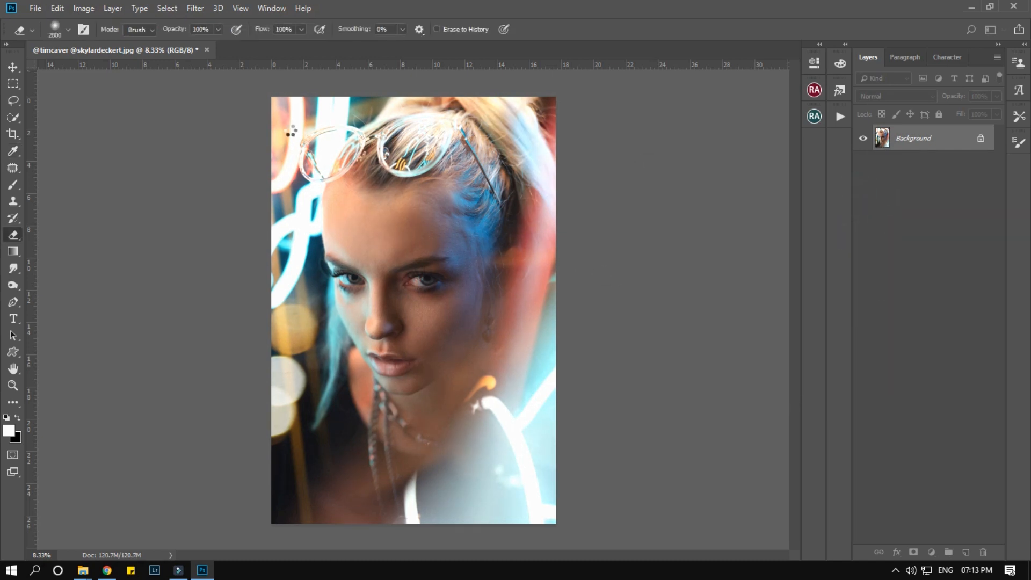
Step: Duplicate the Background and apply the Camera Raw Filter with Contrast +14, Highlights -5, Clarity +6 and Temperature -6
key("ctrl+j")
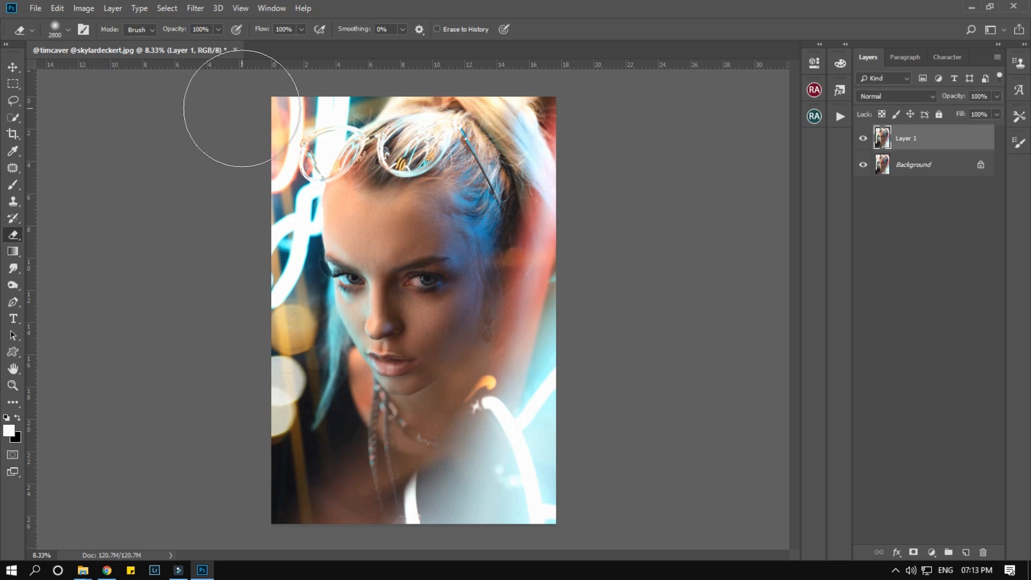
left_click(195, 8)
left_click(214, 85)
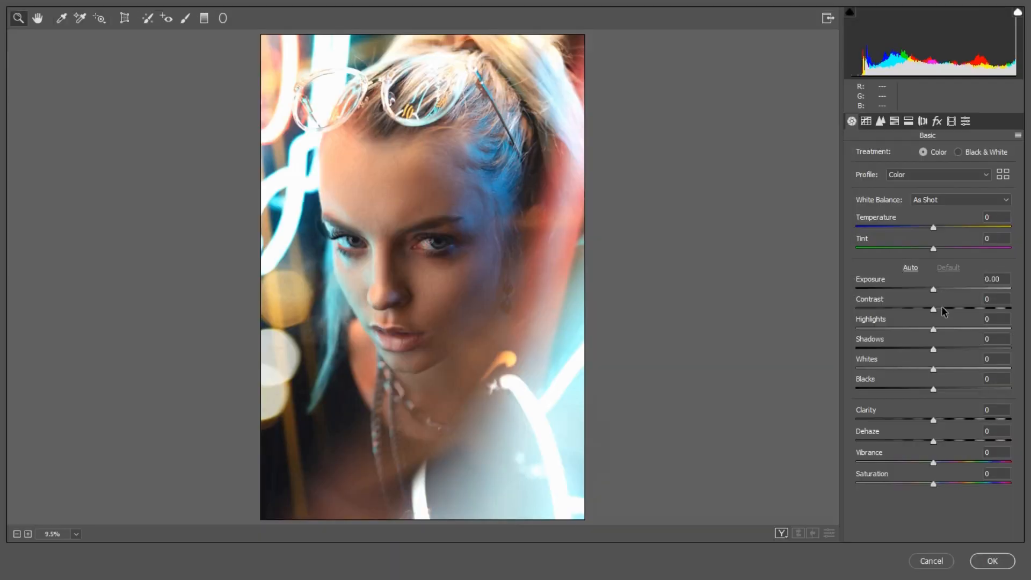
left_click(942, 307)
left_click_drag(933, 329, 929, 329)
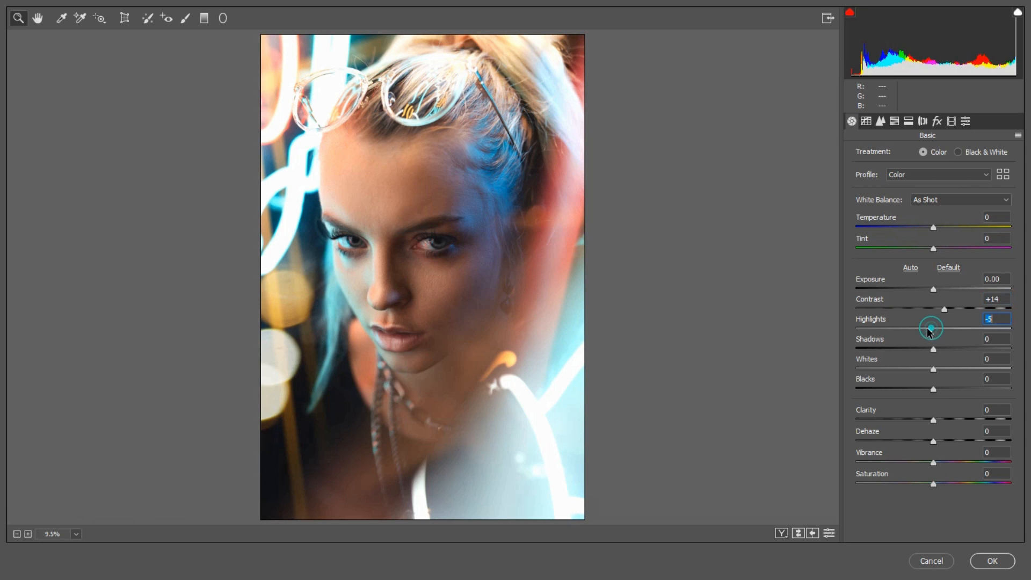
left_click(938, 417)
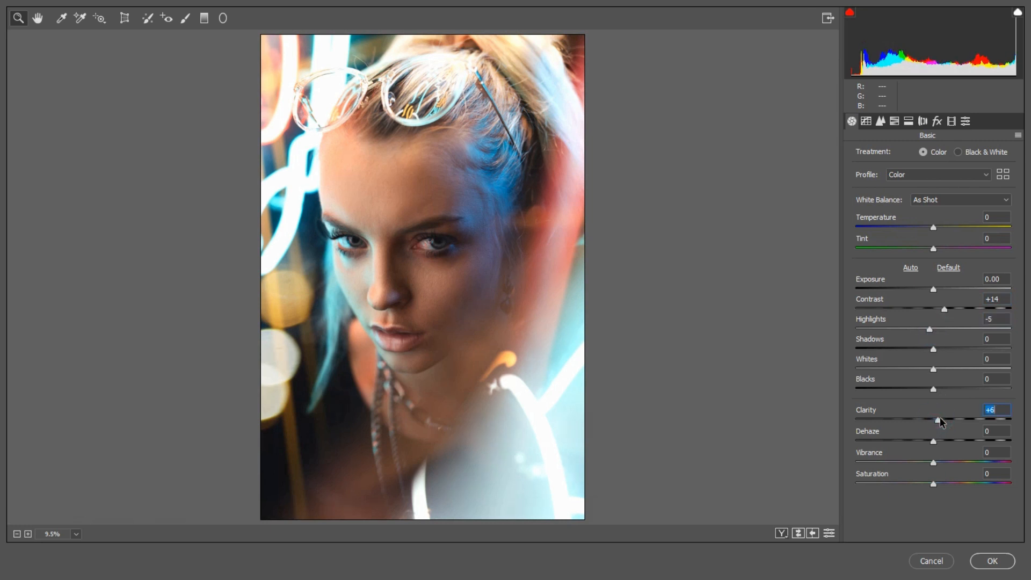
left_click_drag(933, 227, 929, 227)
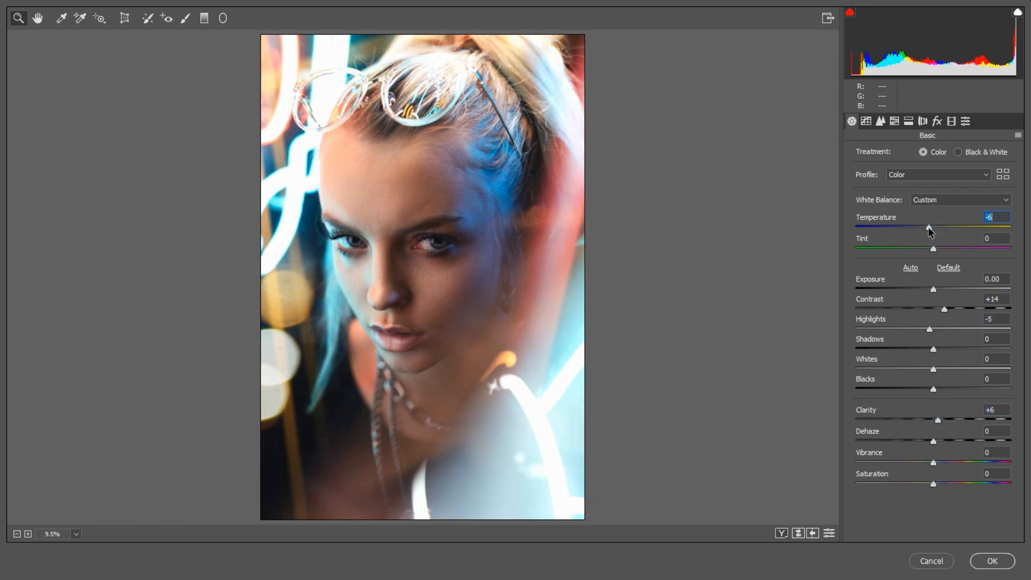
left_click(991, 559)
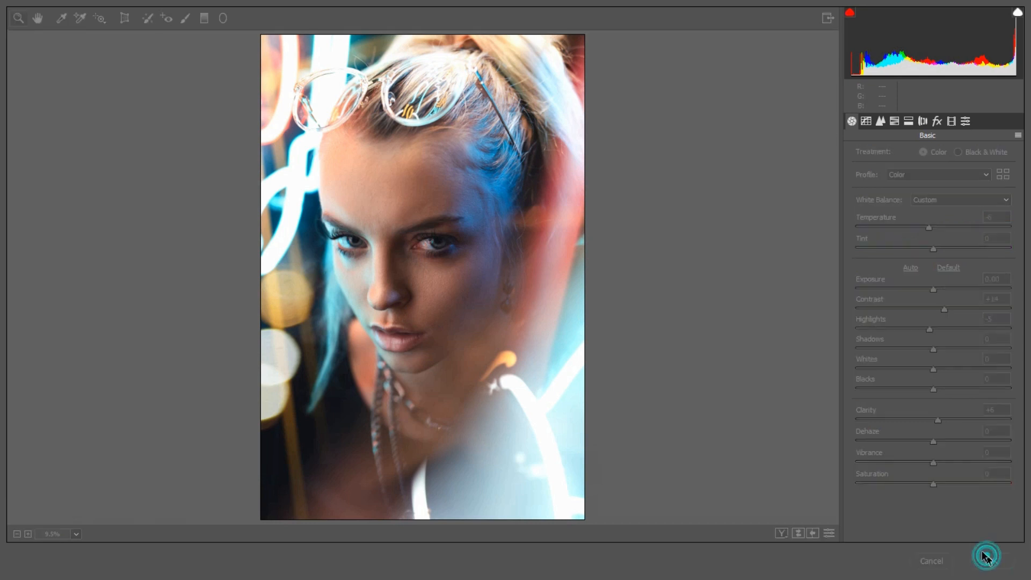